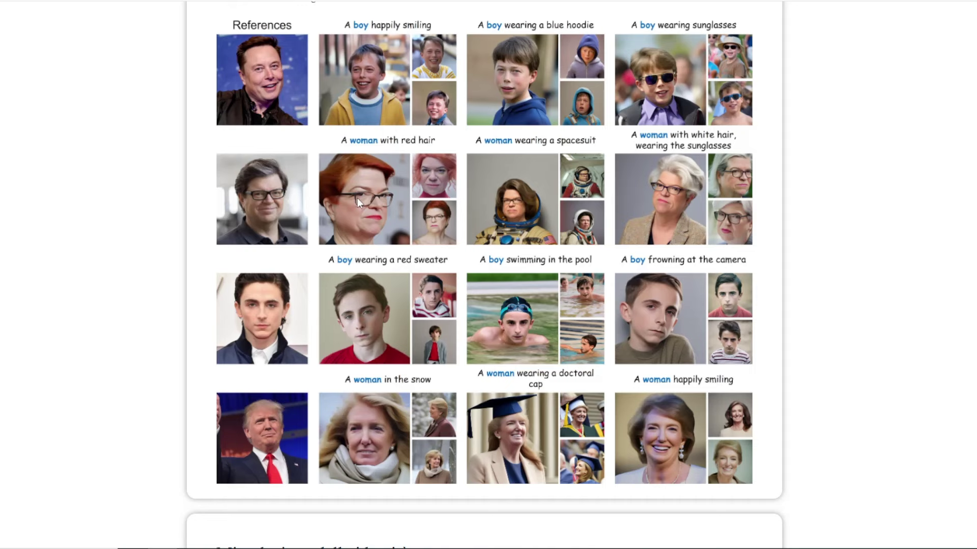
# Step: Examine the identity-mixing examples, blending-ratio charts and method comparisons on the PhotoMaker project page
pyautogui.scroll(-10, 133, 219)
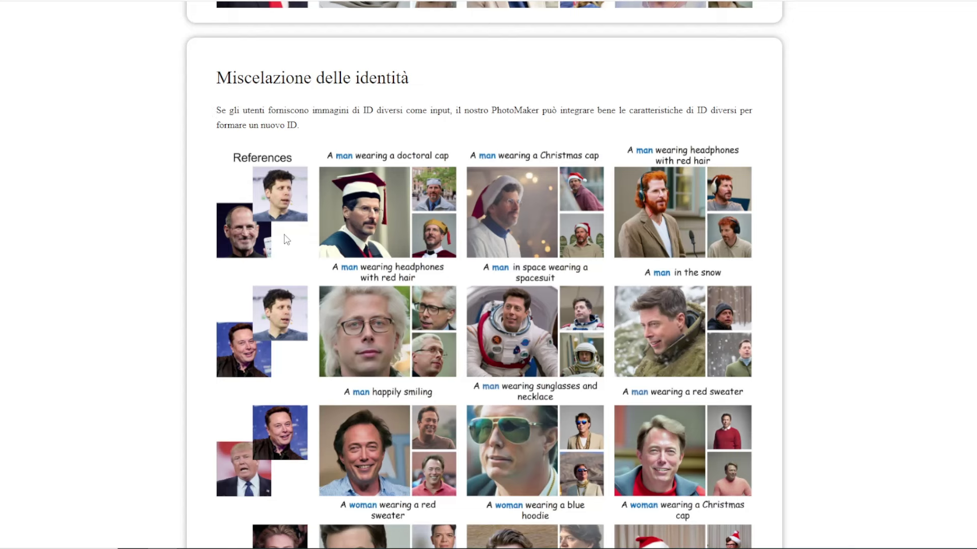
pyautogui.scroll(-1, 339, 93)
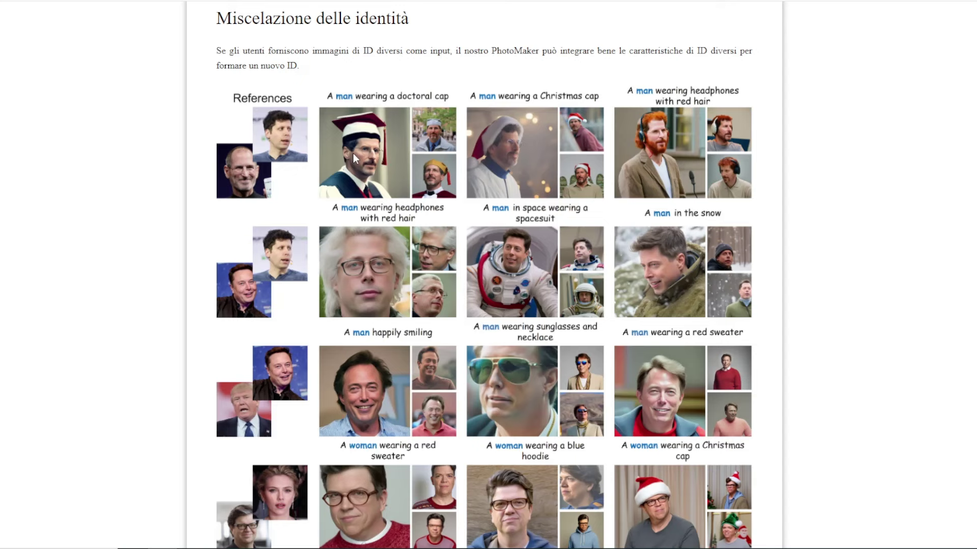
pyautogui.scroll(-5, 392, 135)
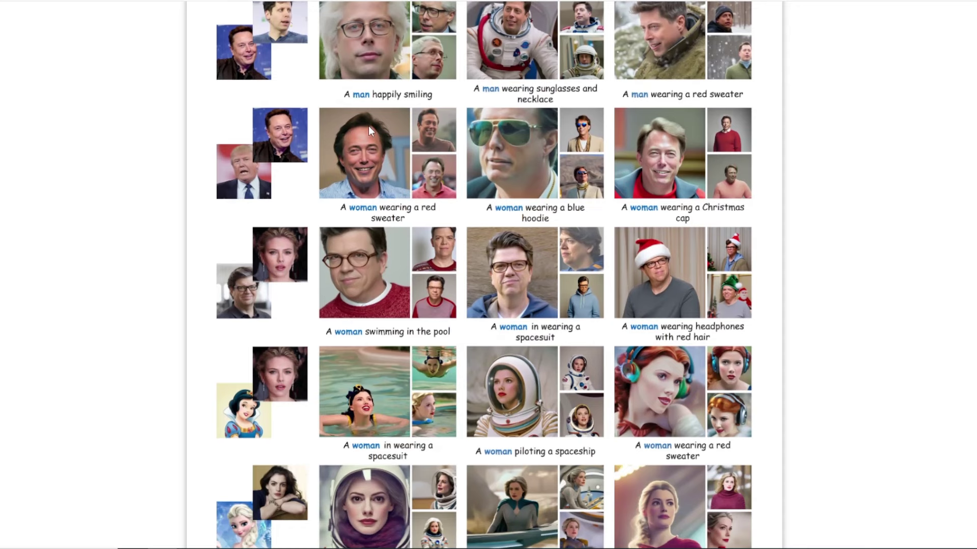
pyautogui.scroll(-2, 368, 126)
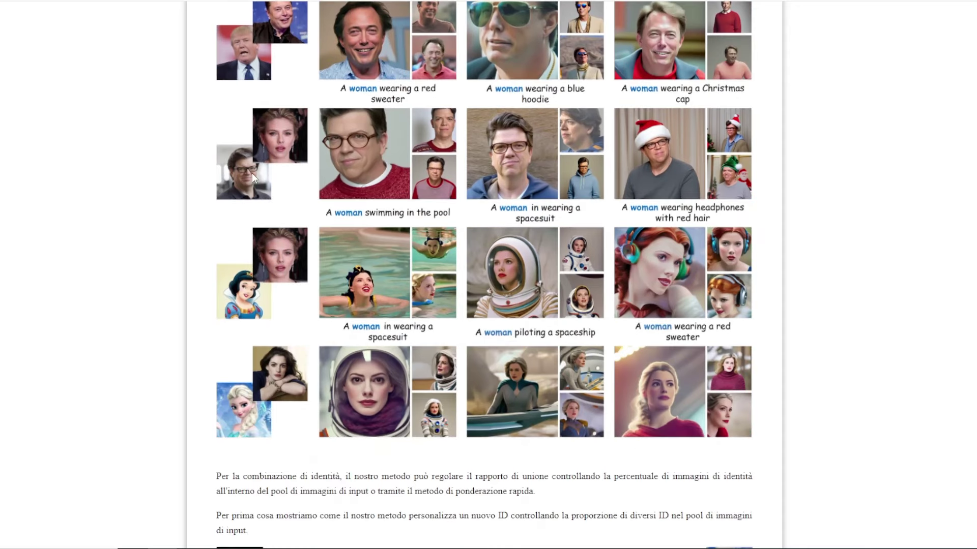
pyautogui.scroll(-2, 252, 173)
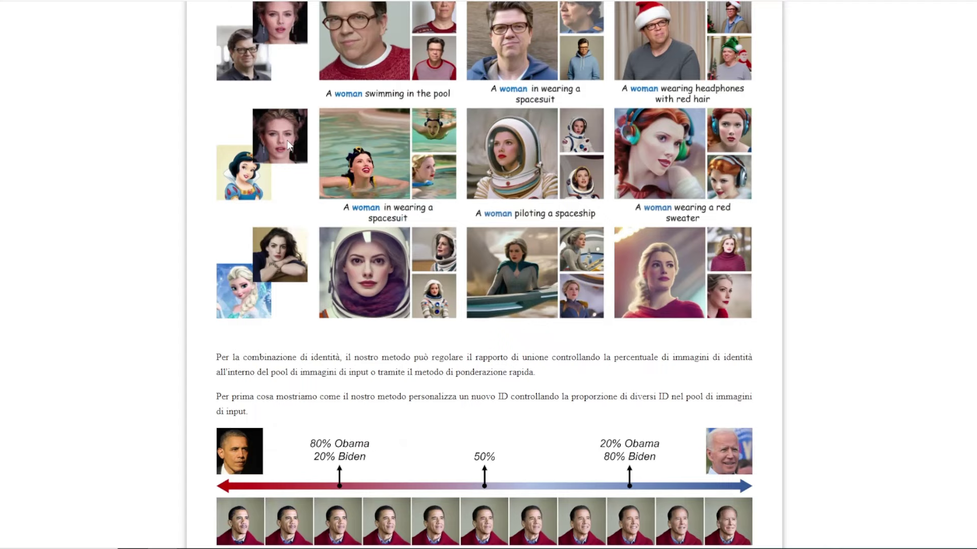
pyautogui.scroll(-5, 266, 172)
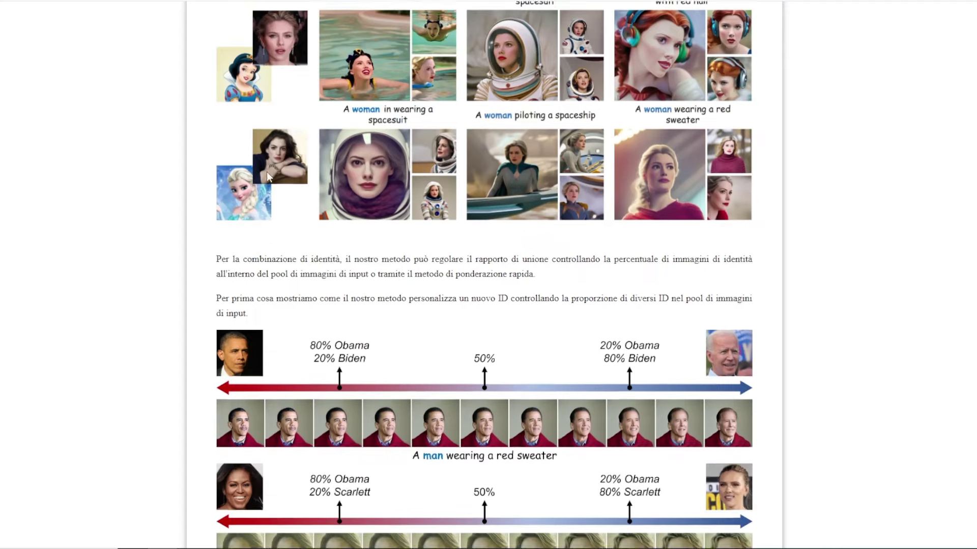
pyautogui.scroll(-3, 341, 219)
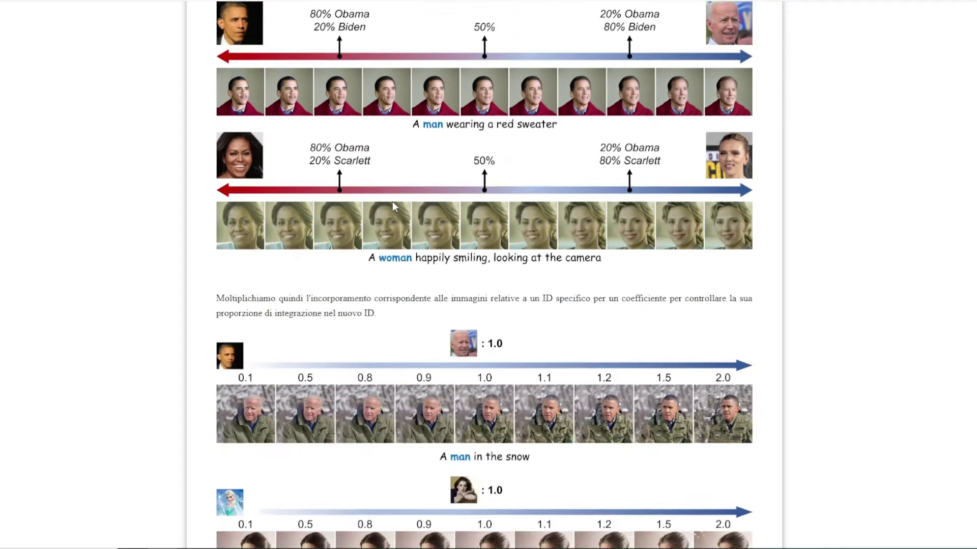
pyautogui.scroll(-11, 341, 219)
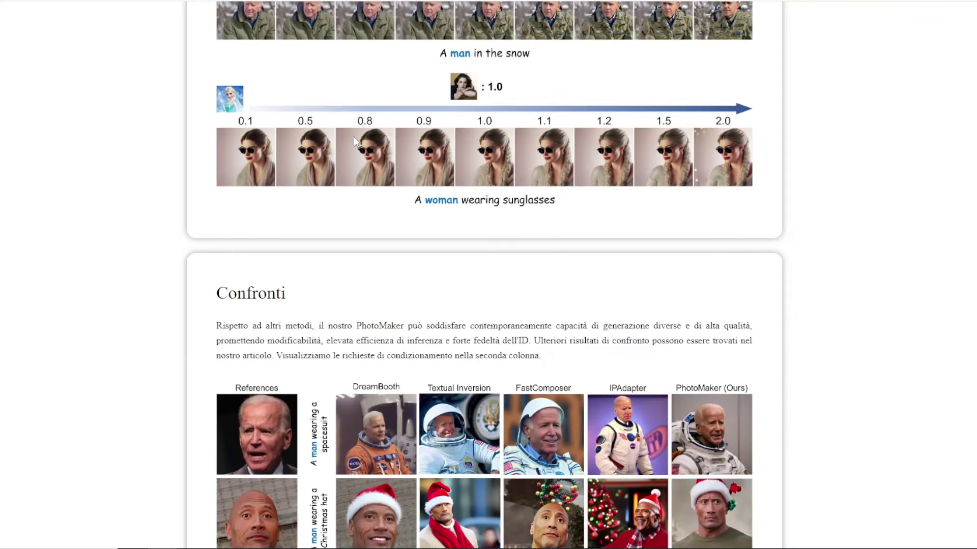
pyautogui.scroll(2, 327, 236)
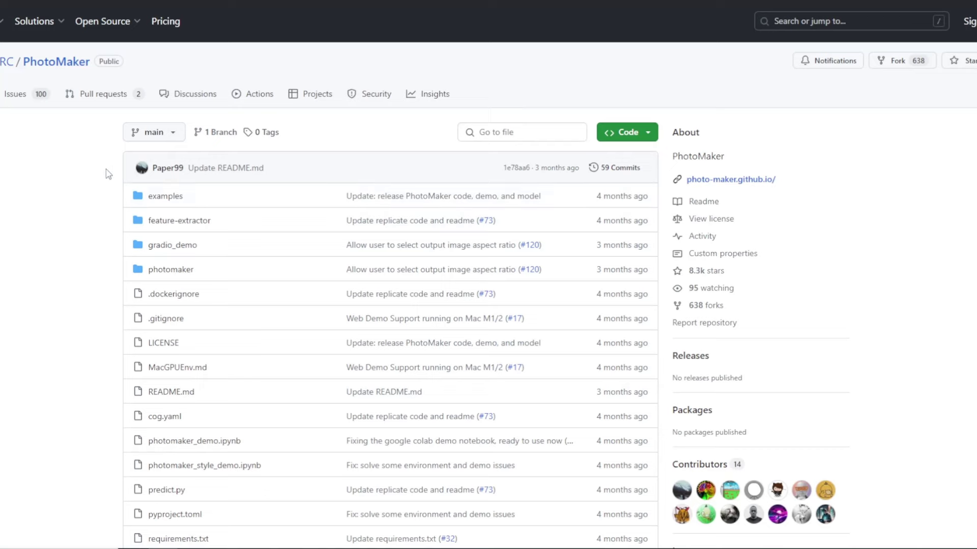
# Step: Switch to PhotoMaker's GitHub repository and read the README's model download and testing instructions
pyautogui.scroll(-20, 101, 172)
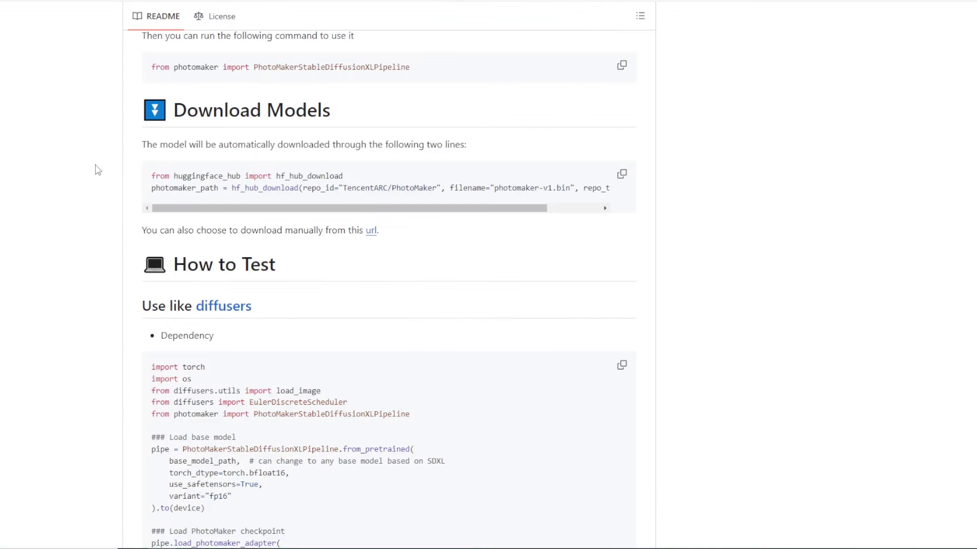
pyautogui.scroll(-2, 90, 173)
pyautogui.scroll(1, 90, 173)
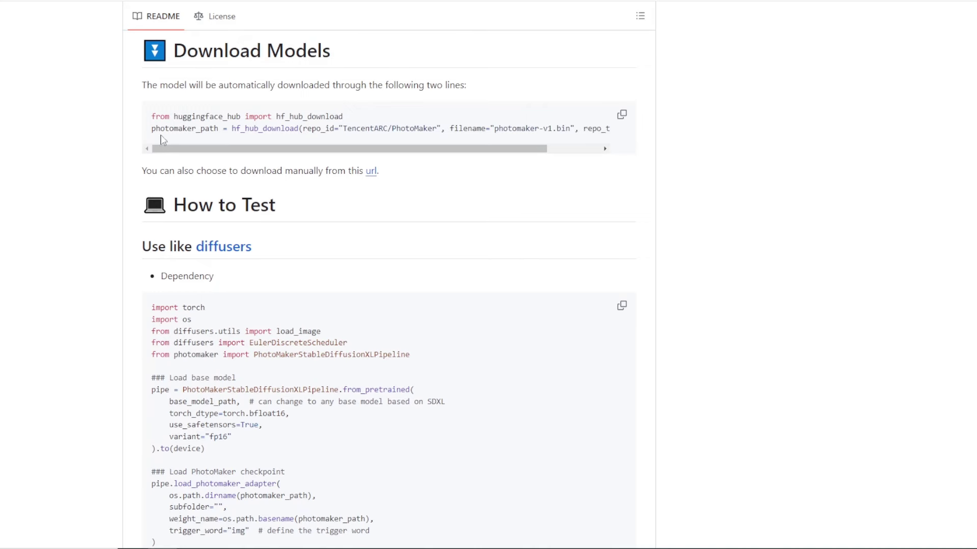
pyautogui.scroll(-3, 163, 140)
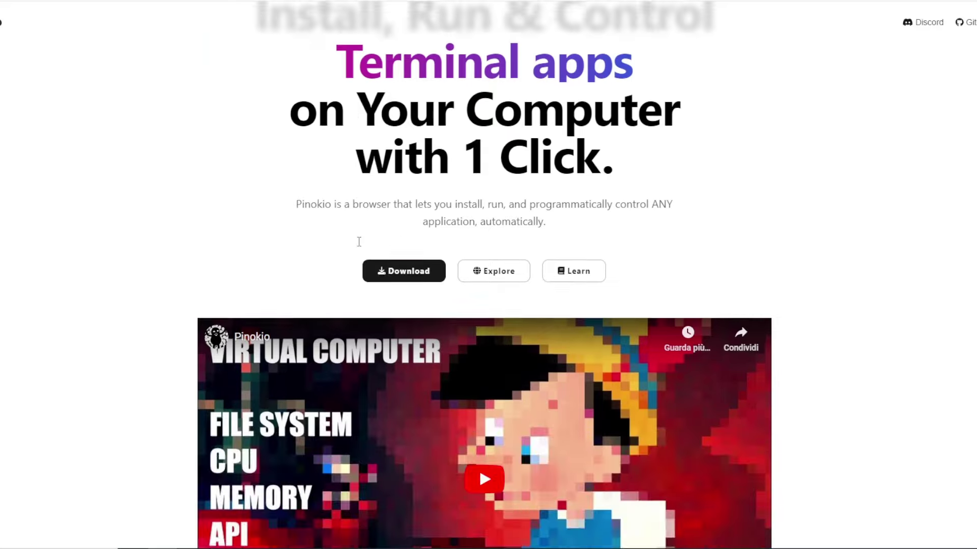
# Step: Switch to Pinokio and open the PhotoMaker script from the verified publishers' scripts
pyautogui.scroll(-3, 359, 241)
pyautogui.scroll(2, 358, 215)
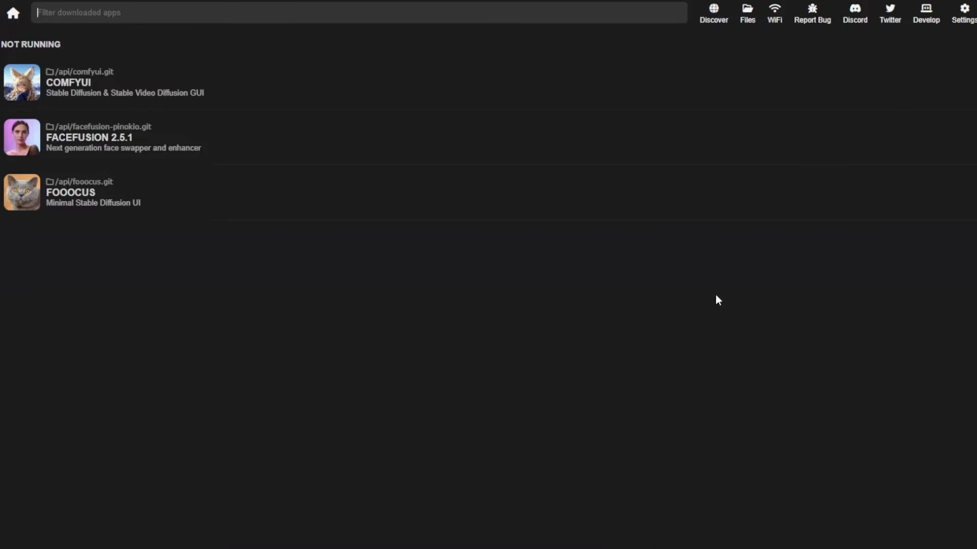
pyautogui.click(708, 19)
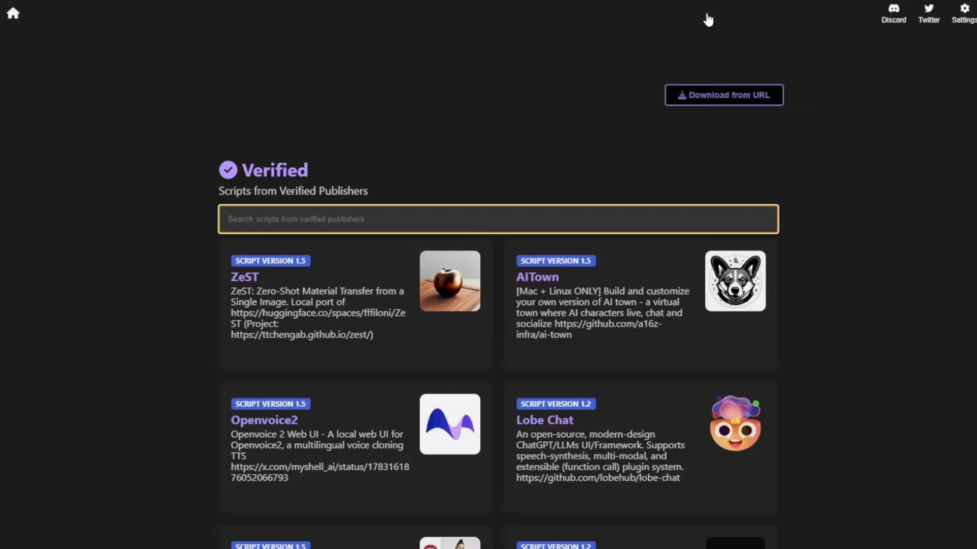
pyautogui.scroll(-6, 468, 275)
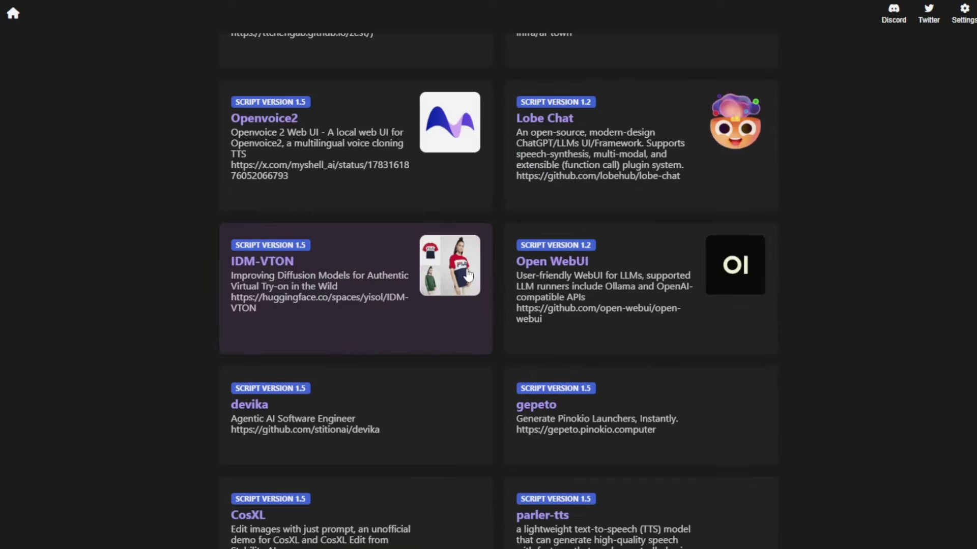
pyautogui.scroll(-10, 301, 191)
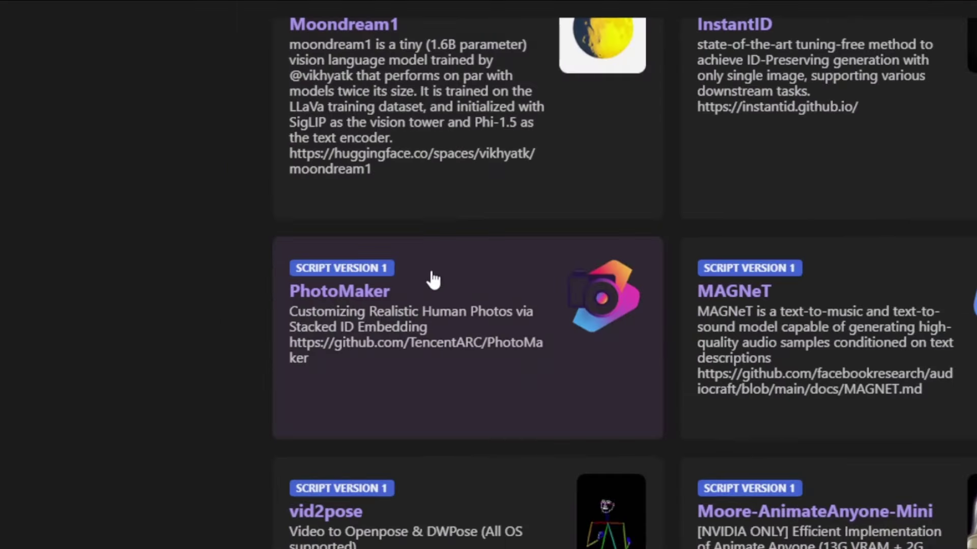
pyautogui.click(410, 343)
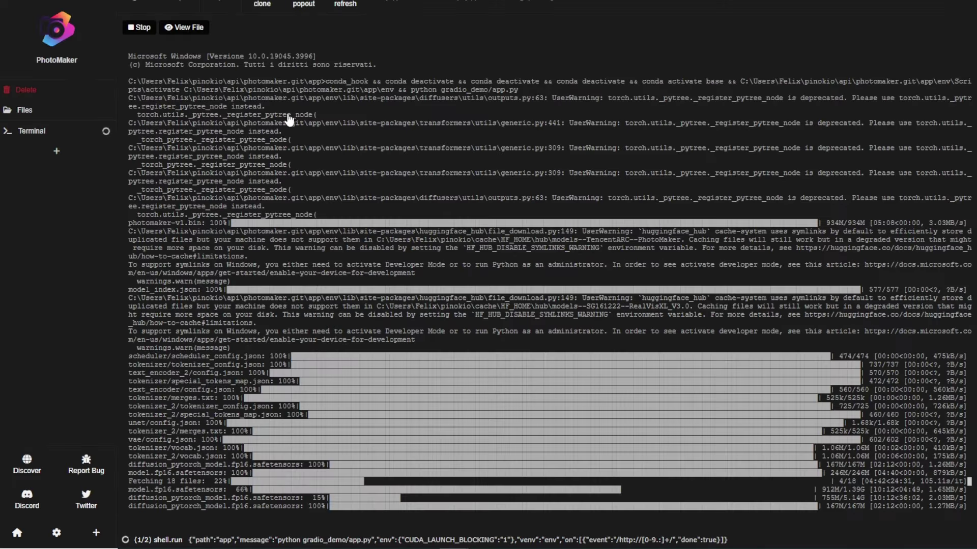
# Step: Review PhotoMaker's installation output in the terminal and start the app from the downloaded apps
pyautogui.moveTo(142, 106); pyautogui.dragTo(466, 444)
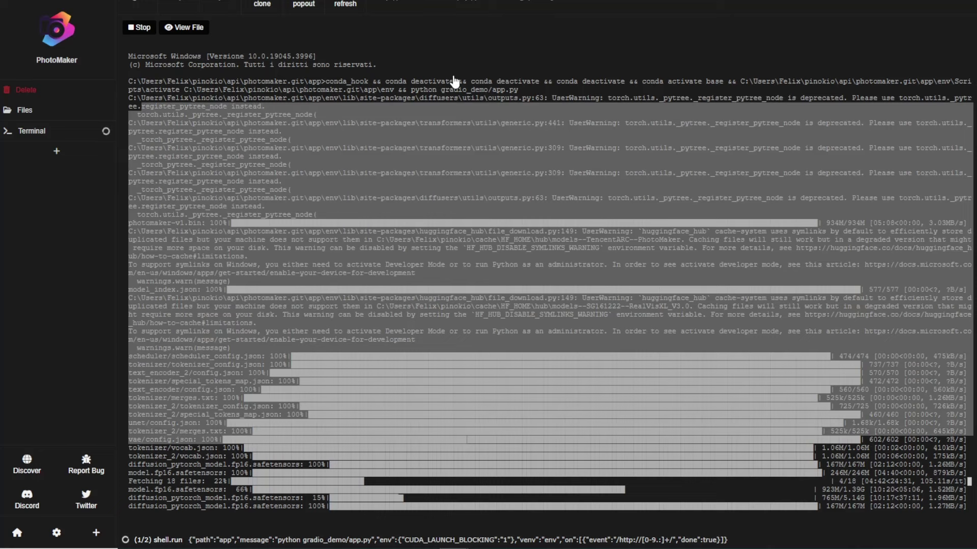
pyautogui.click(446, 113)
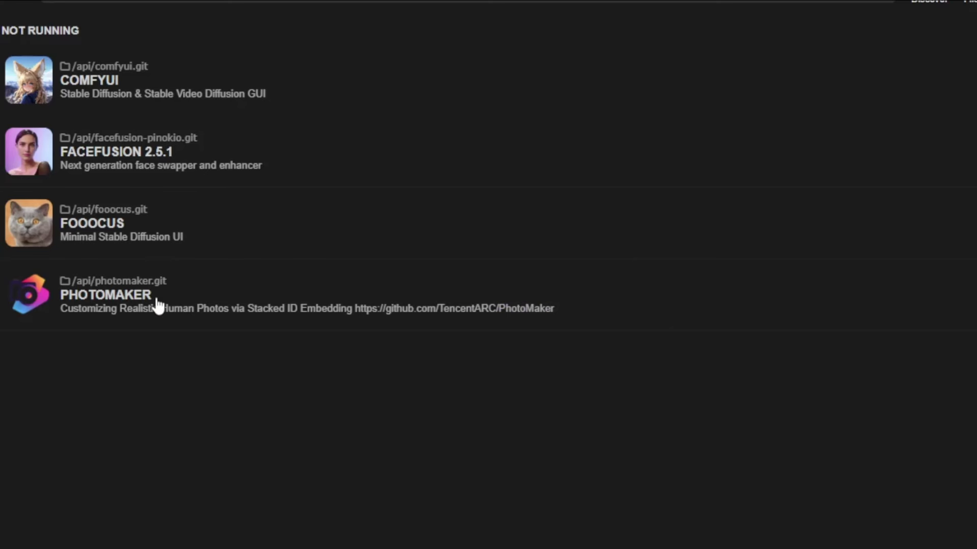
pyautogui.click(158, 306)
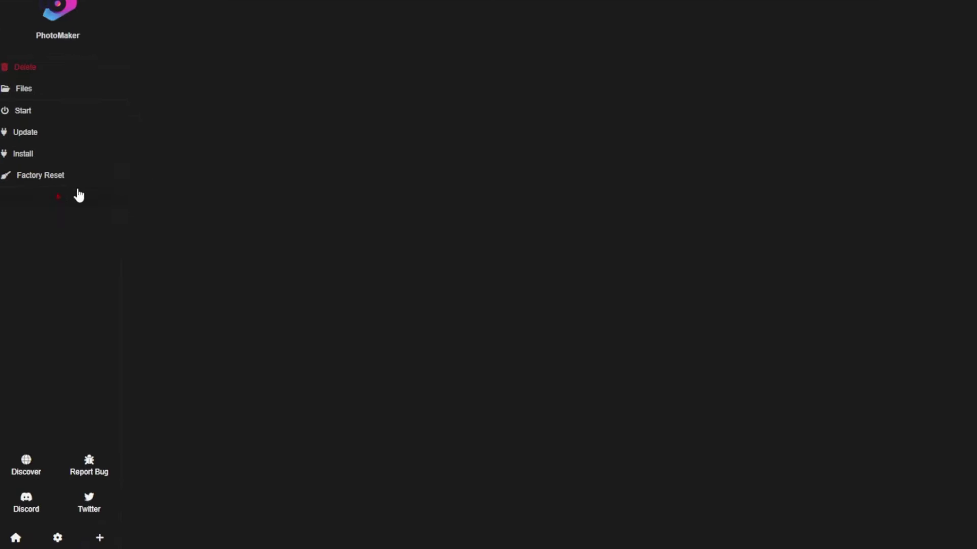
pyautogui.click(24, 109)
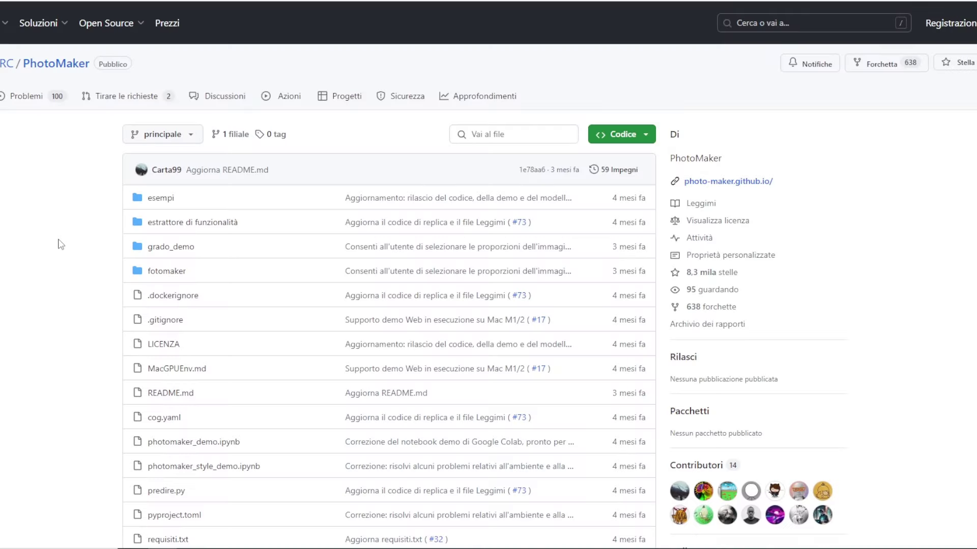
# Step: Open the Huggingface Gradio demo for realistic generation from the PhotoMaker GitHub README
pyautogui.scroll(-15, 60, 244)
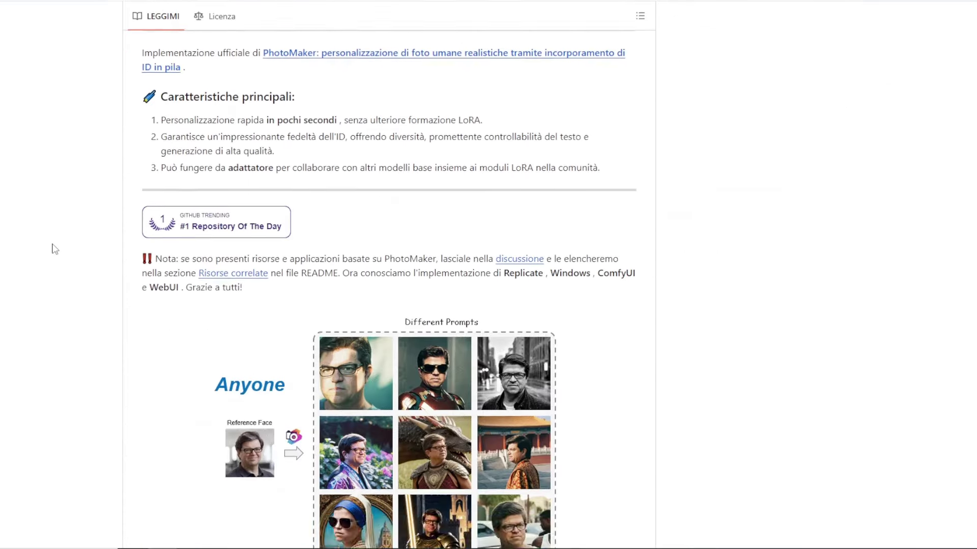
pyautogui.scroll(-9, 51, 249)
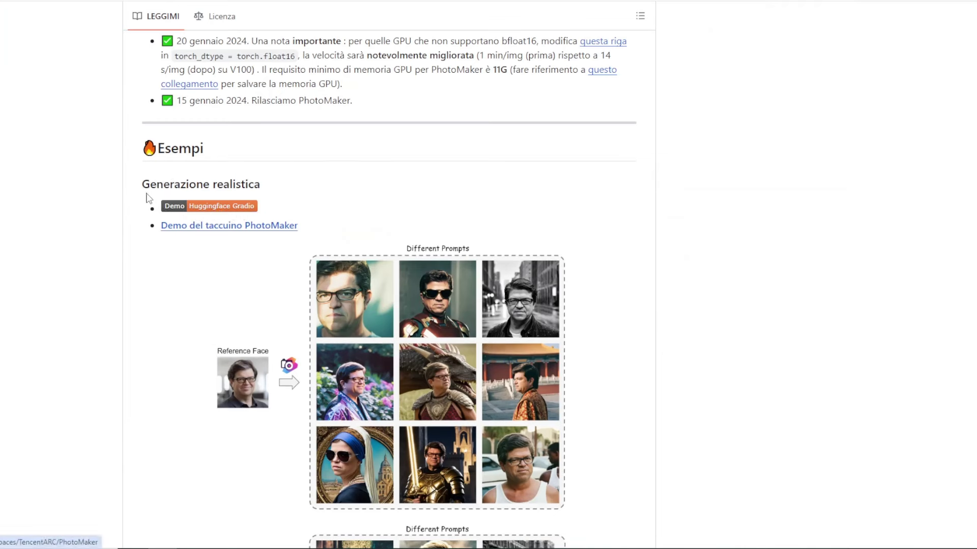
pyautogui.click(225, 209)
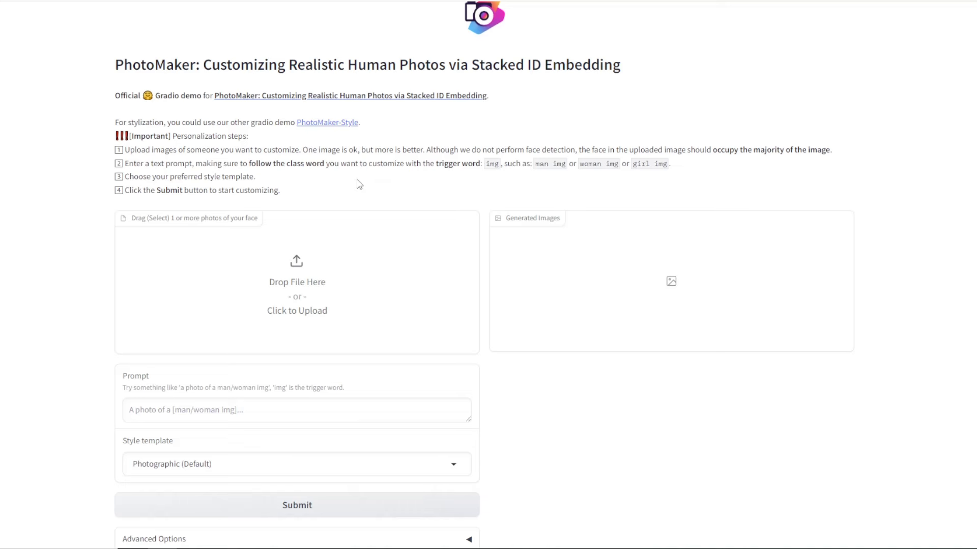
# Step: Read the demo's personalization steps on uploading face images and using the trigger word img after the class word
pyautogui.tripleClick(144, 150)
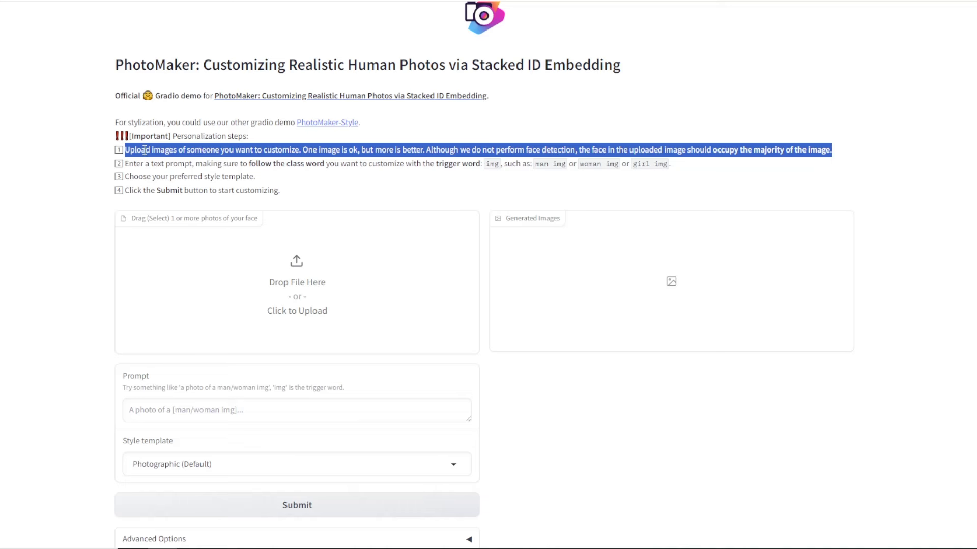
pyautogui.tripleClick(197, 165)
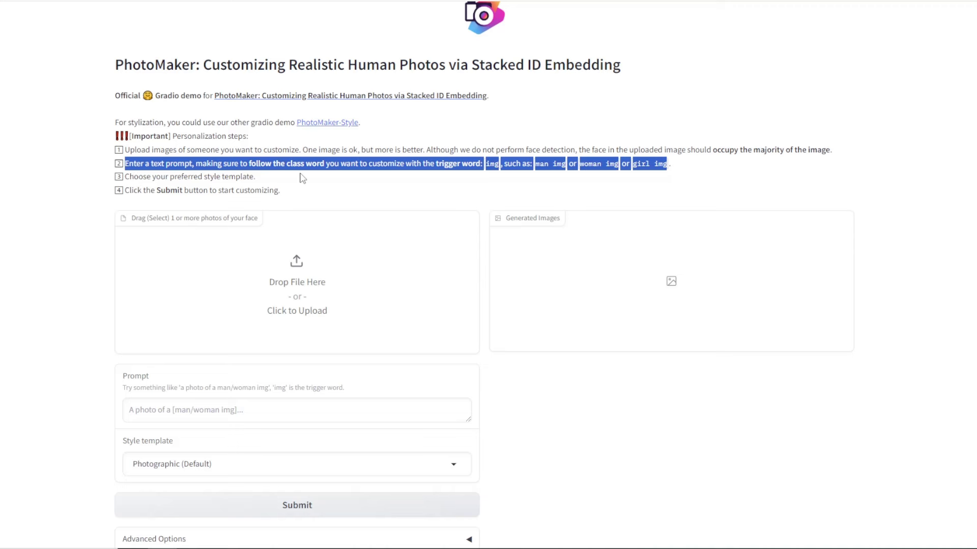
pyautogui.click(455, 197)
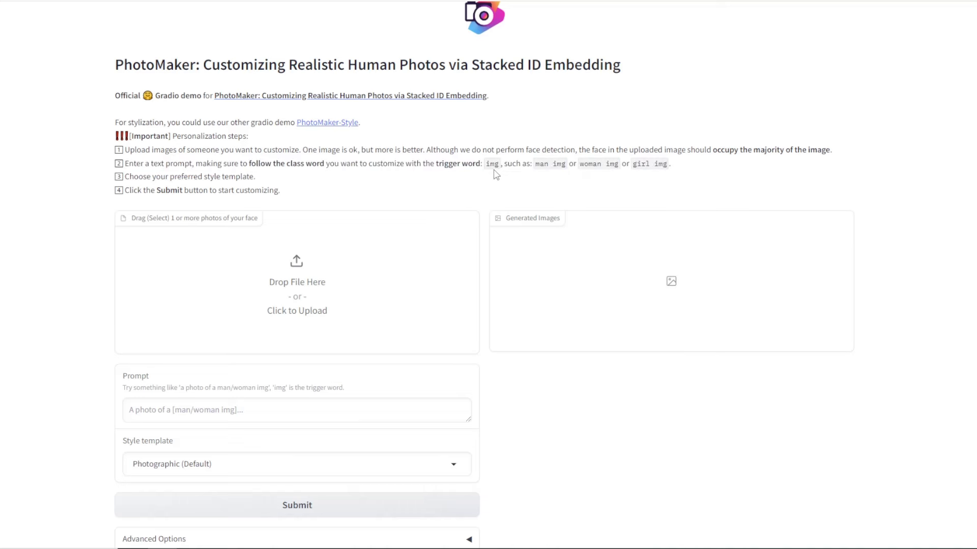
pyautogui.moveTo(485, 164); pyautogui.dragTo(502, 162)
pyautogui.click(537, 176)
pyautogui.moveTo(537, 168); pyautogui.dragTo(566, 168)
pyautogui.scroll(-2, 233, 150)
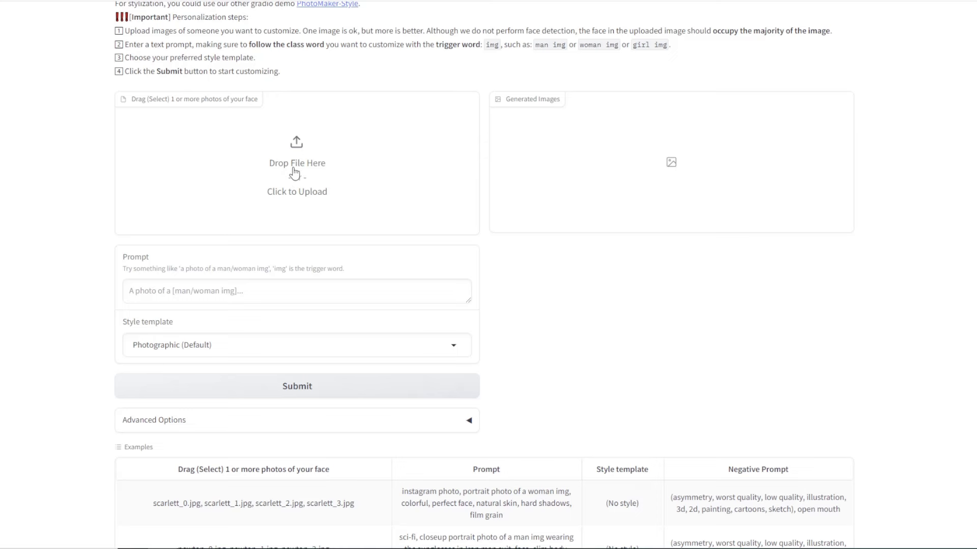
# Step: Look over the prompt field and the available style templates without changing the selected style
pyautogui.click(196, 293)
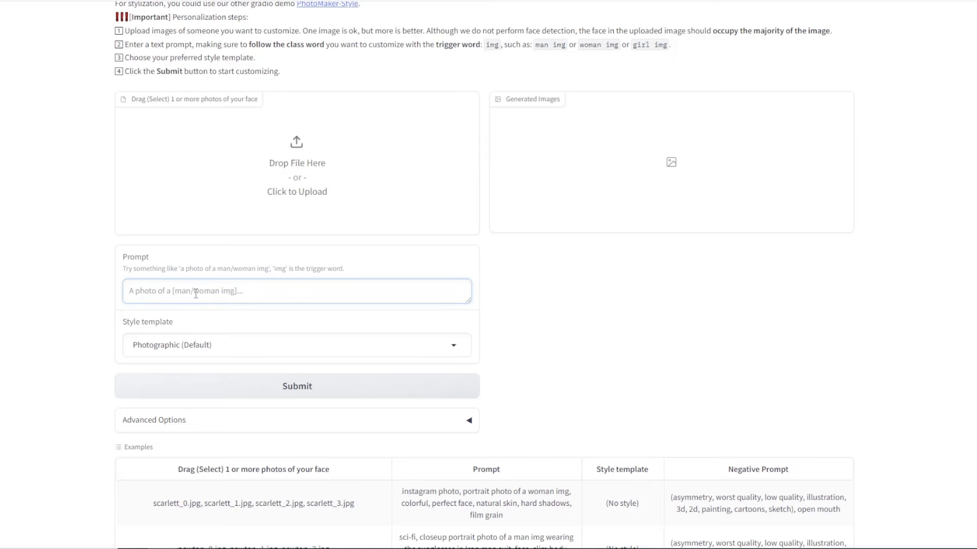
pyautogui.scroll(-3, 196, 293)
pyautogui.click(204, 163)
pyautogui.scroll(2, 192, 166)
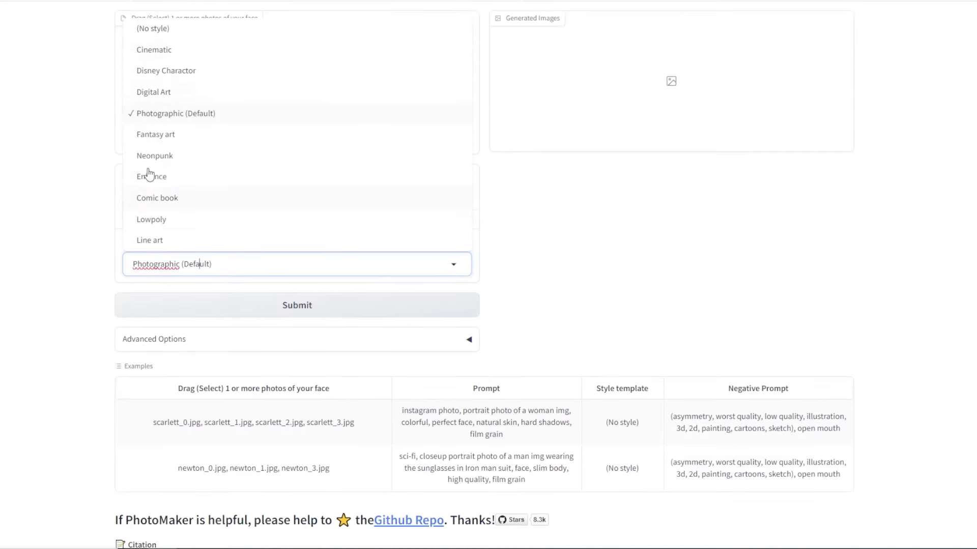
pyautogui.scroll(-3, 460, 193)
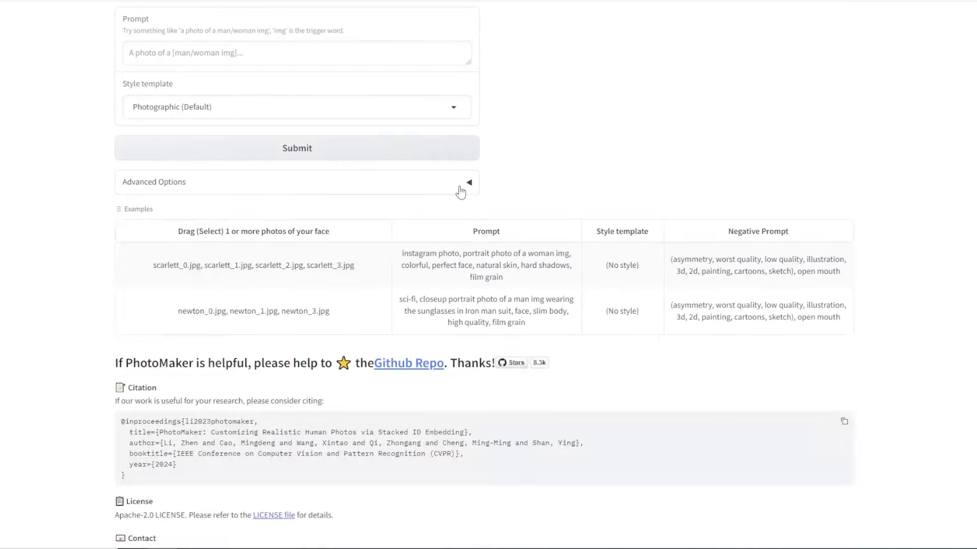
# Step: Expand the advanced options and examine the full negative prompt, the number of sample steps and the style strength
pyautogui.click(460, 191)
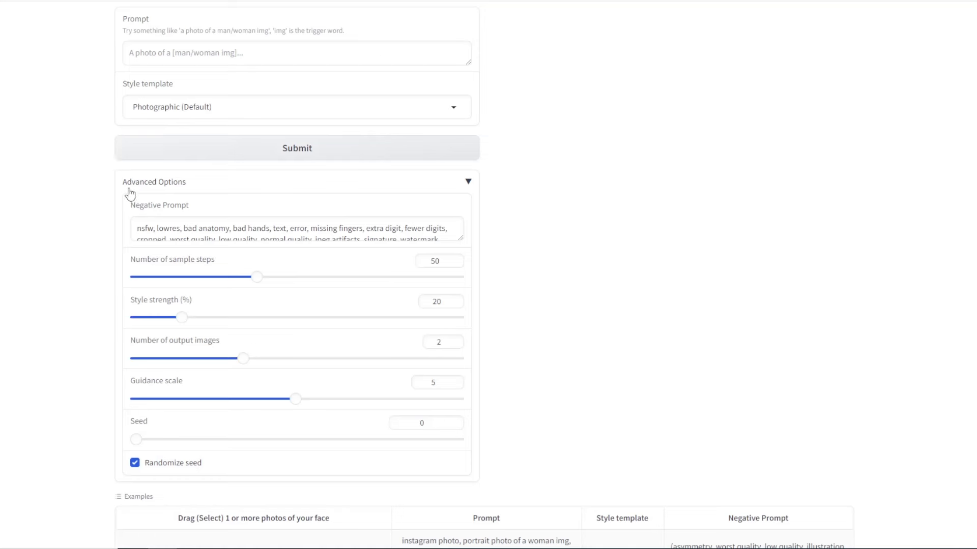
pyautogui.scroll(-1, 130, 194)
pyautogui.moveTo(459, 179); pyautogui.dragTo(460, 206)
pyautogui.moveTo(131, 225); pyautogui.dragTo(215, 229)
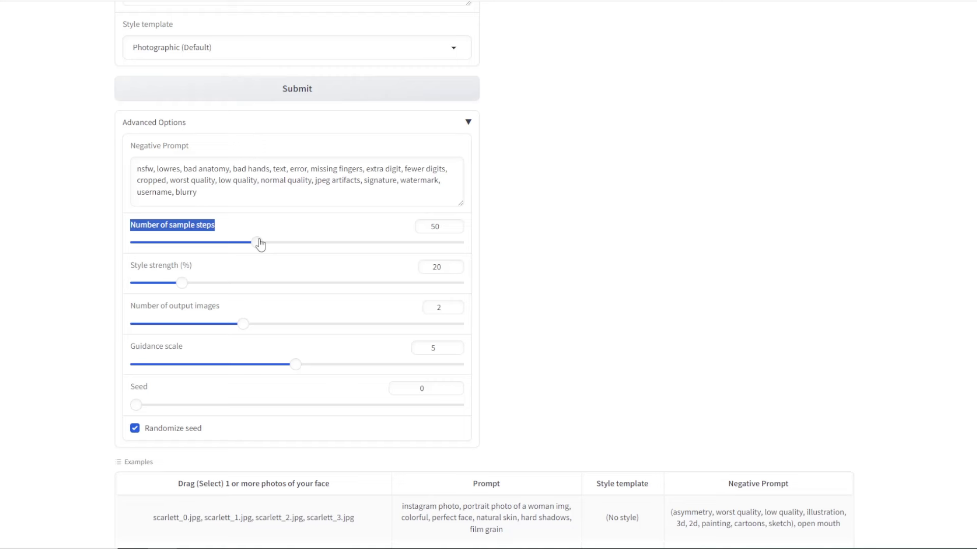
pyautogui.tripleClick(172, 269)
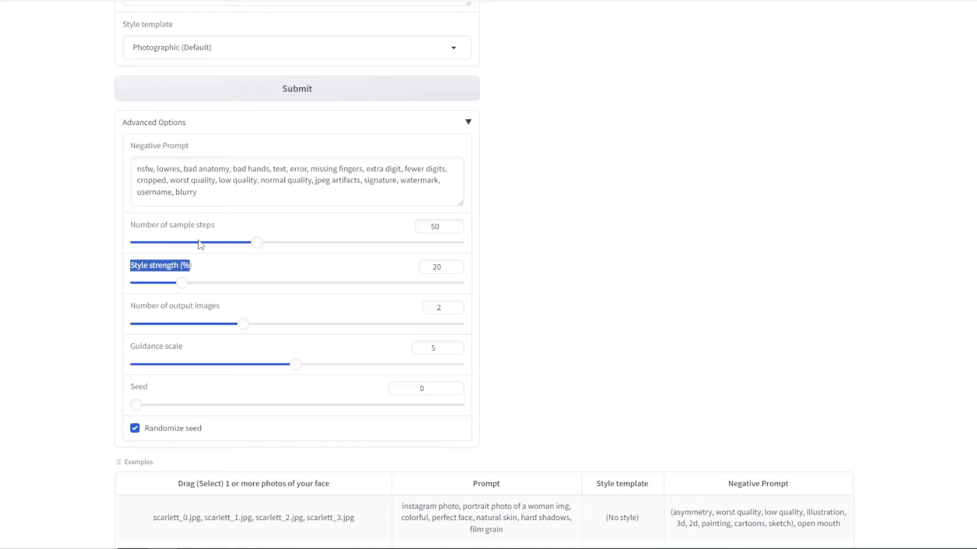
pyautogui.moveTo(180, 264); pyautogui.dragTo(193, 266)
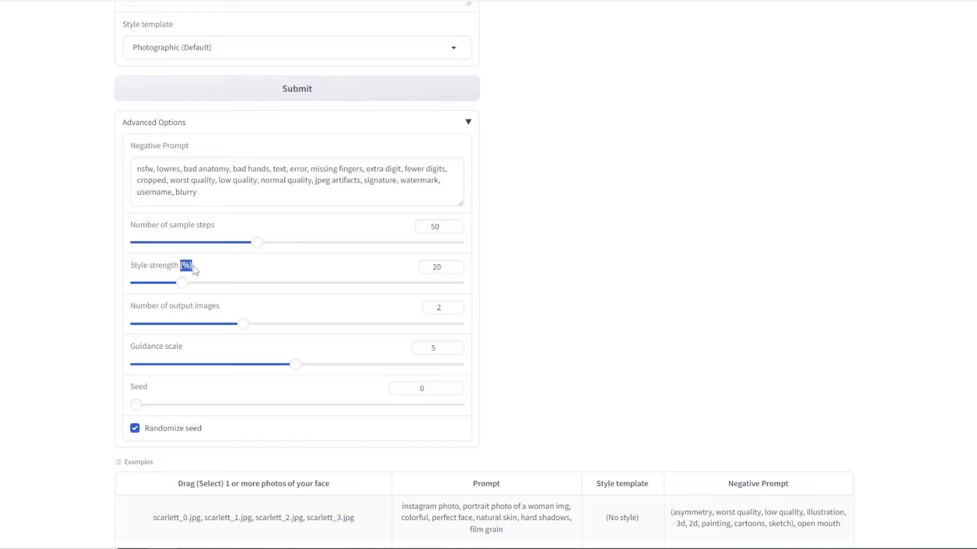
# Step: Try raising the number of output images to 4 and return it to 2
pyautogui.scroll(-2, 194, 270)
pyautogui.moveTo(131, 190); pyautogui.dragTo(423, 218)
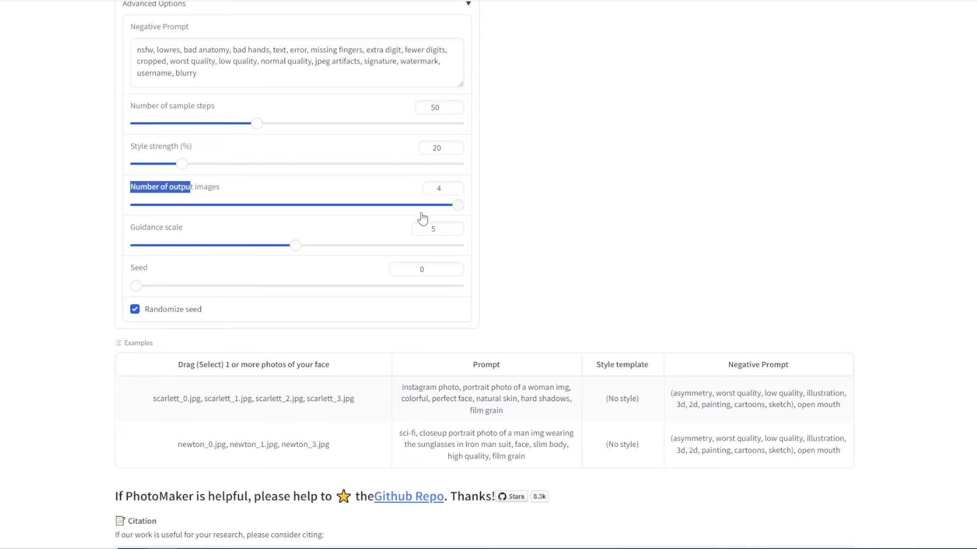
pyautogui.moveTo(487, 226); pyautogui.dragTo(242, 218)
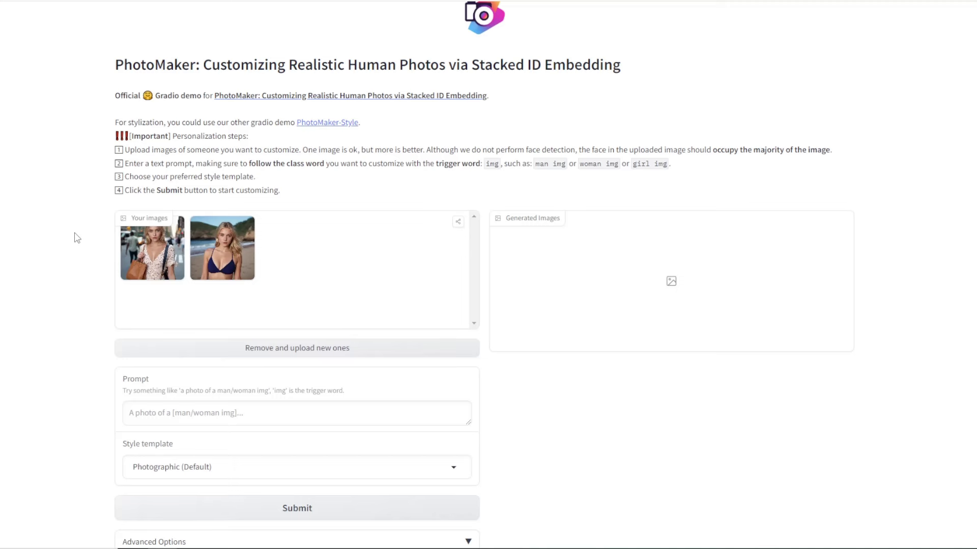
# Step: Generate images with the prompt "portrait photo of a woman img, job interview, elegant, perfect face, natural skin, sharp shadows"
pyautogui.click(158, 421)
pyautogui.write('portrait photo of a woman img, job interview, elegant, perfect face, natural skin, sharp shadows')
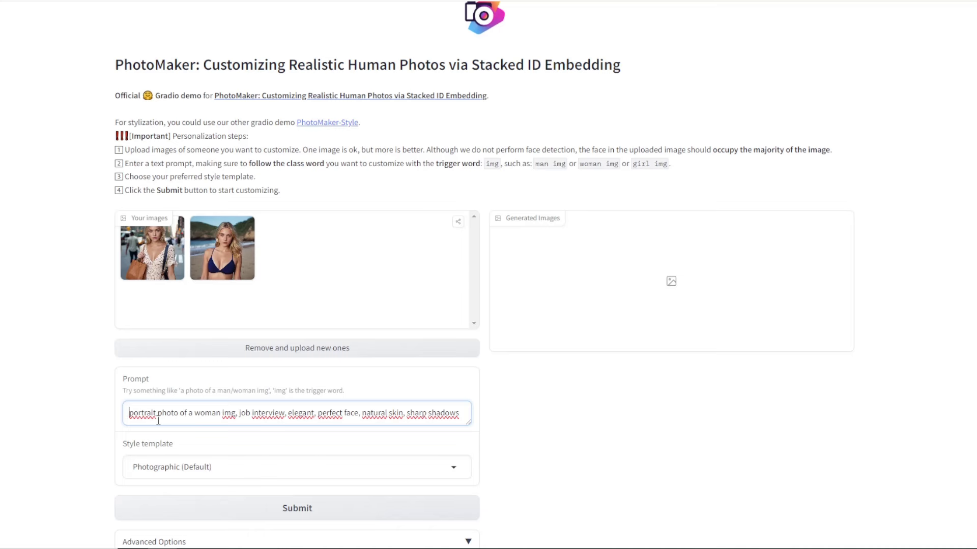
pyautogui.scroll(-5, 158, 421)
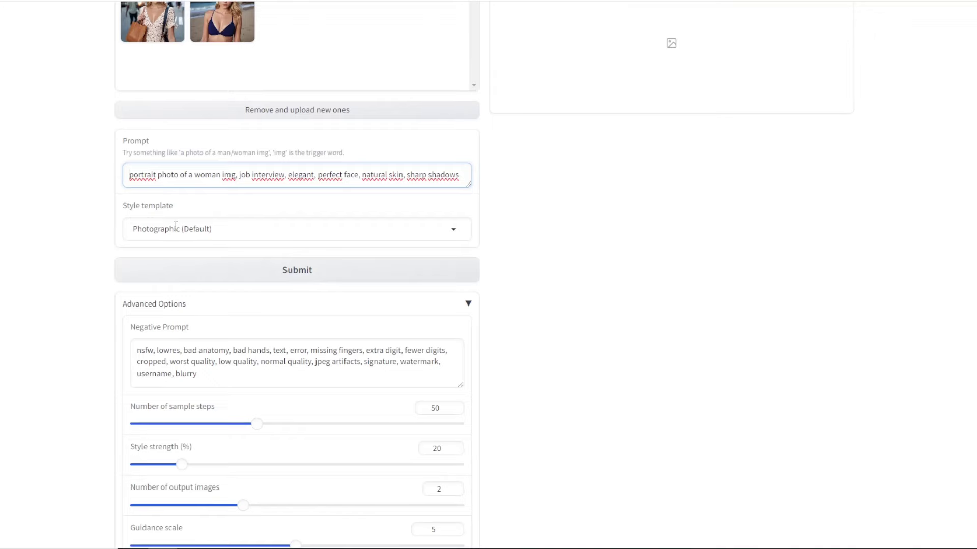
pyautogui.scroll(-4, 130, 155)
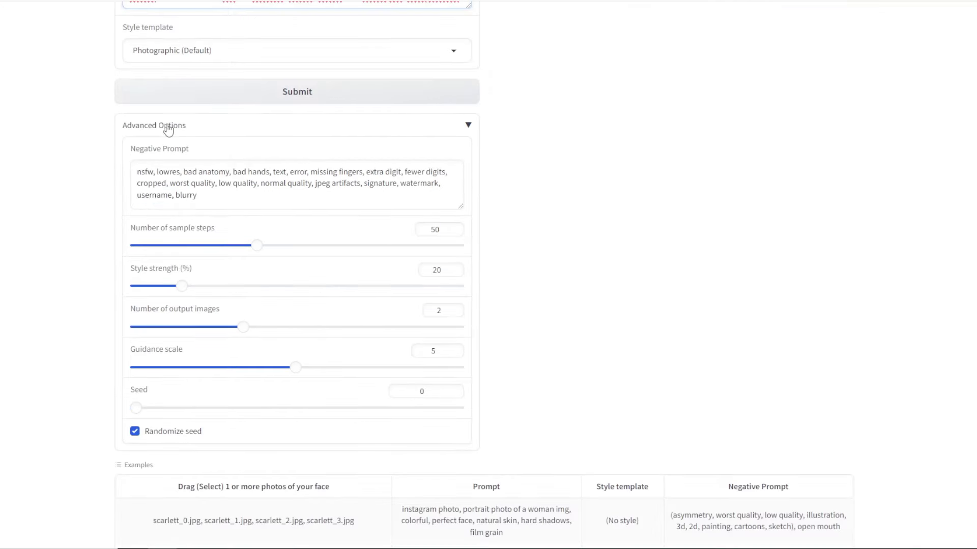
pyautogui.scroll(6, 246, 301)
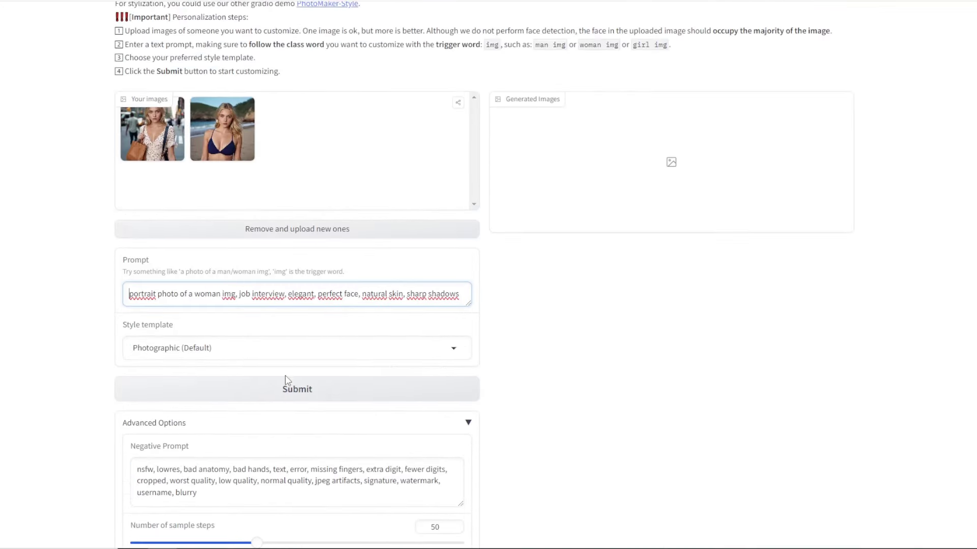
pyautogui.click(294, 396)
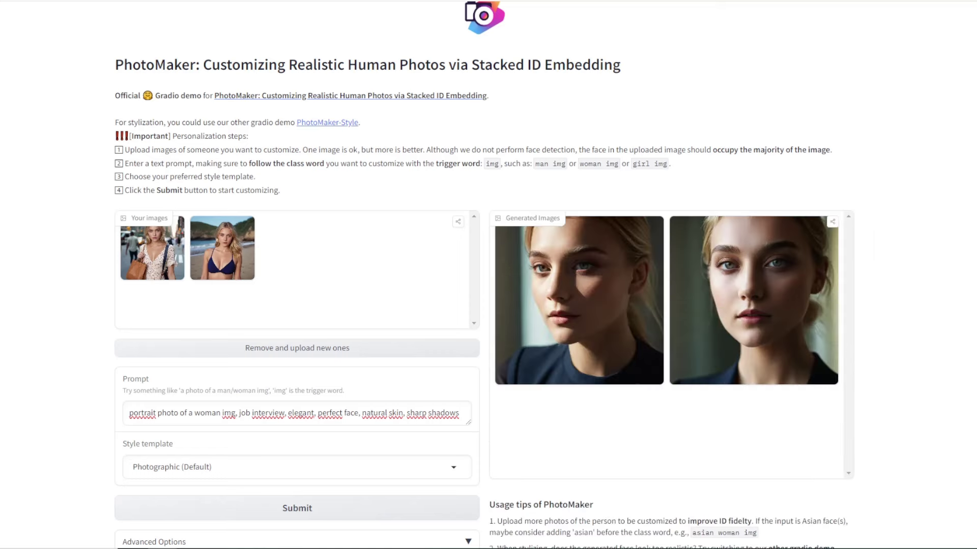
# Step: View both generated portraits enlarged and download the first one
pyautogui.click(564, 281)
pyautogui.scroll(-2, 636, 282)
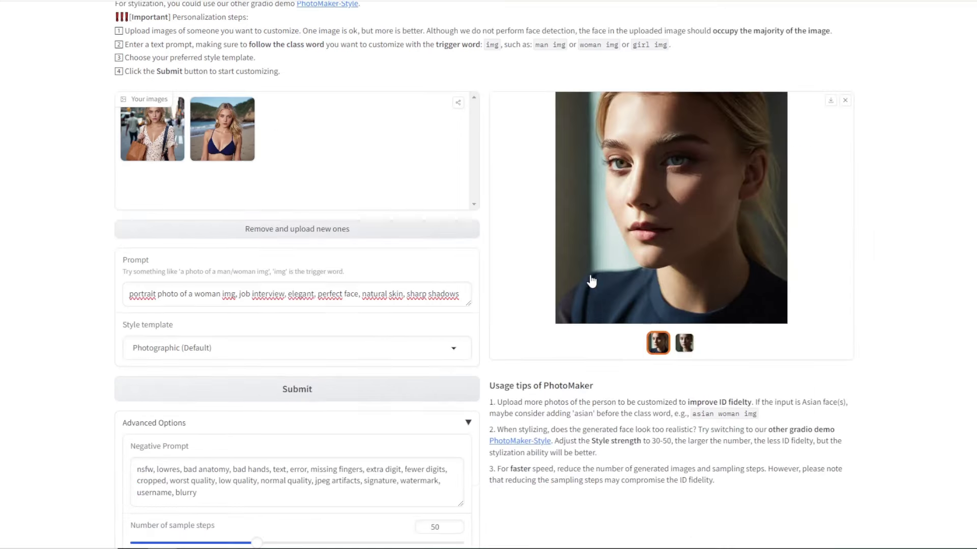
pyautogui.click(684, 343)
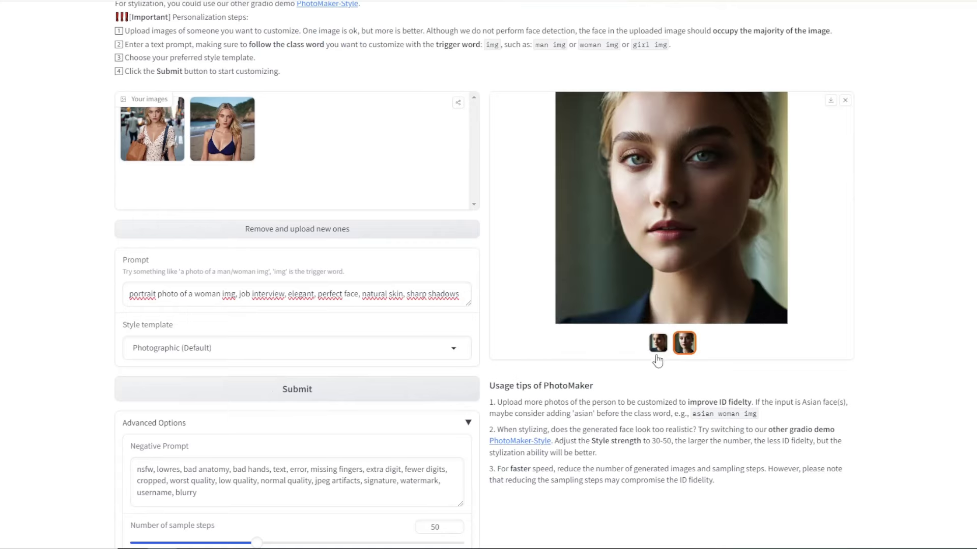
pyautogui.click(659, 346)
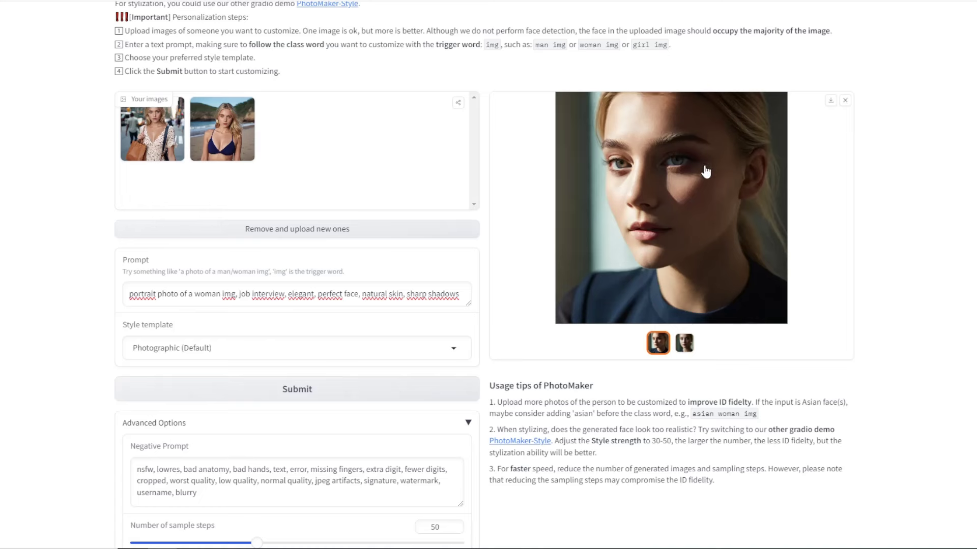
pyautogui.click(830, 101)
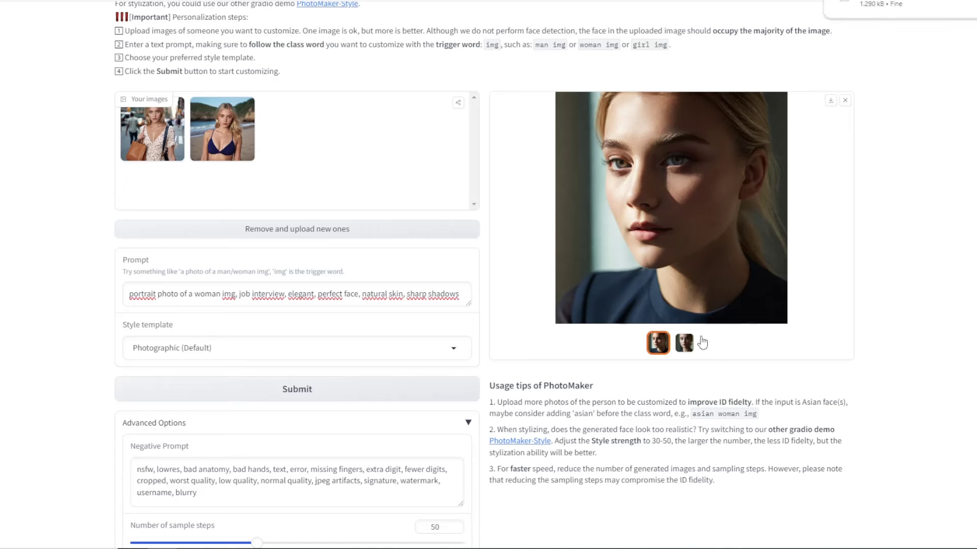
pyautogui.click(684, 344)
# Step: Generate and view images for the prompt "full body photo of a woman img, job interview, elegant and perfect face, natural skin, sharp shadows"
pyautogui.click(179, 300)
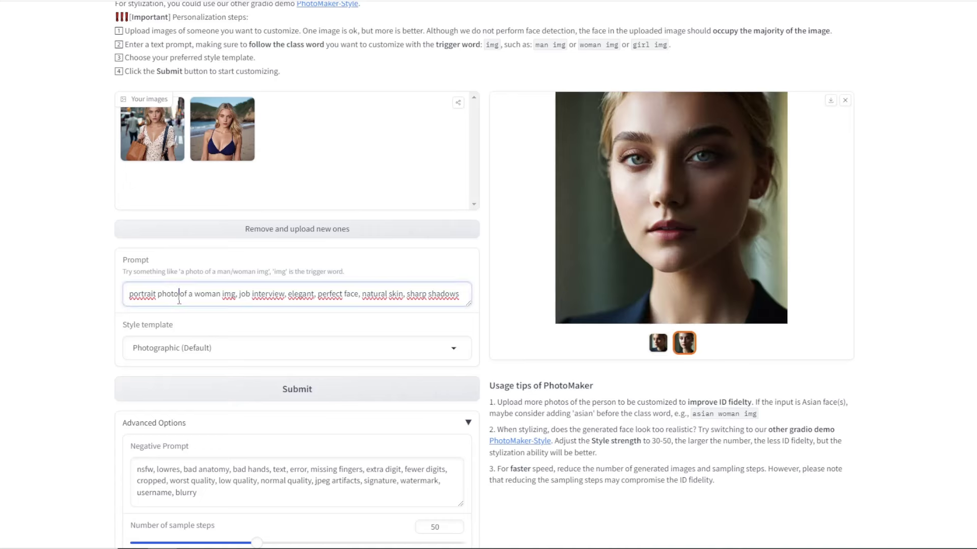
pyautogui.hotkey('ctrl', 'a')
pyautogui.press('BackSpace')
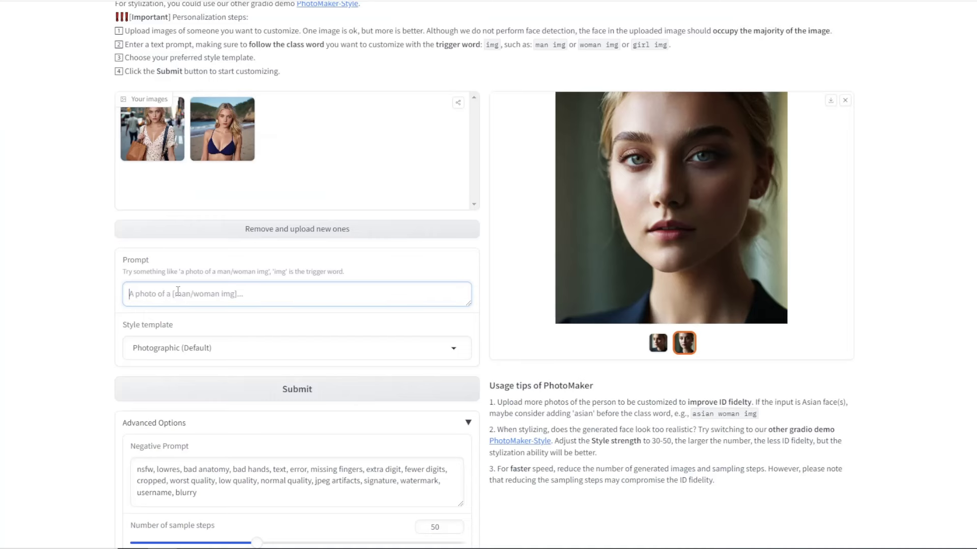
pyautogui.write('full body photo of a woman img, job interview, elegant and perfect face, natural skin, sharp shadows')
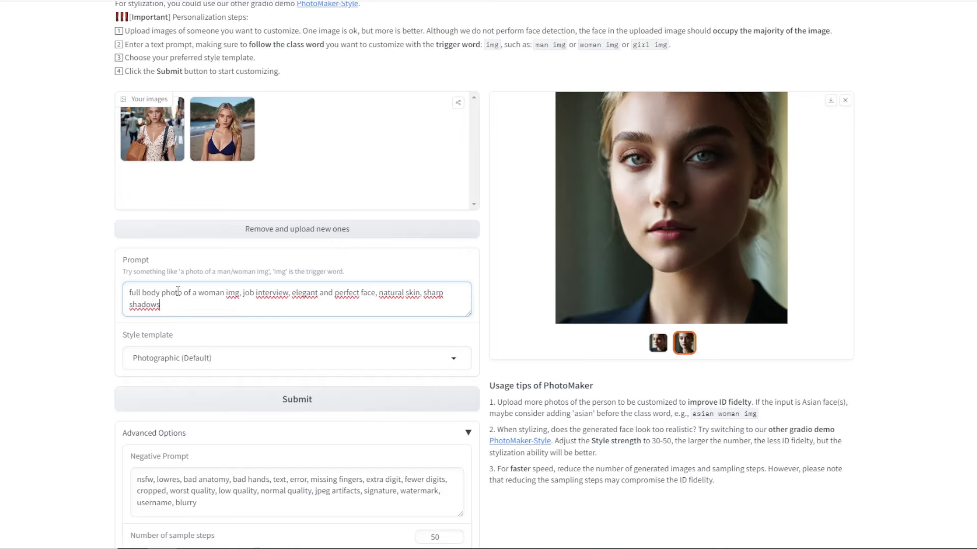
pyautogui.click(312, 407)
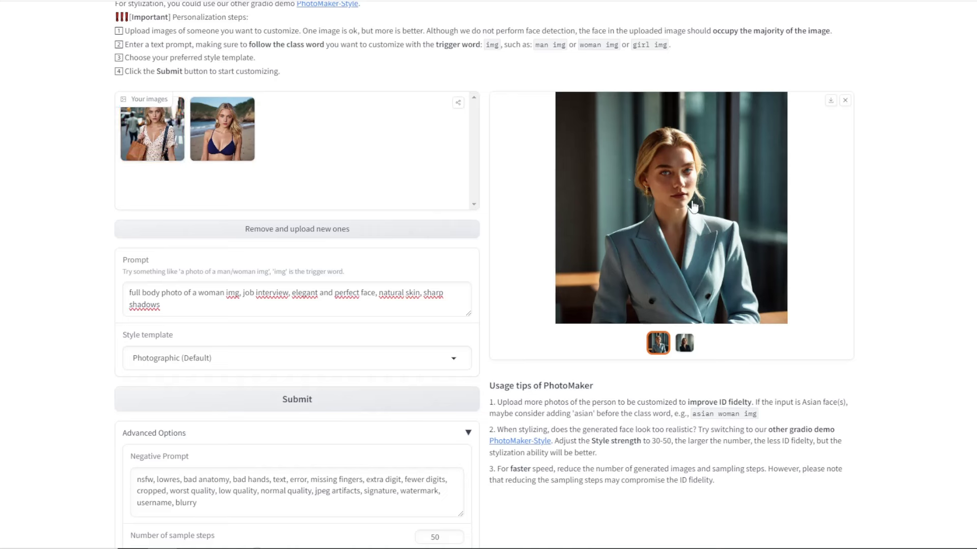
pyautogui.click(685, 343)
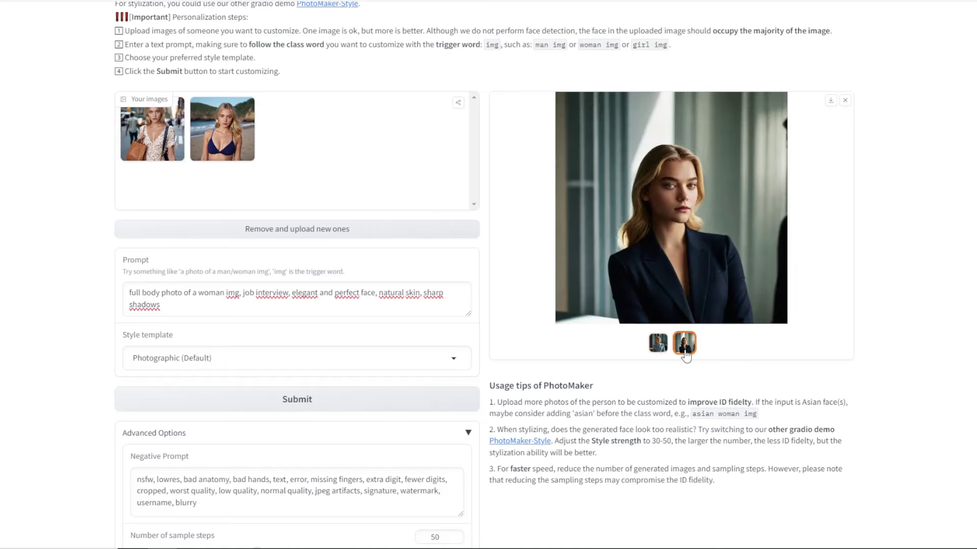
pyautogui.click(699, 189)
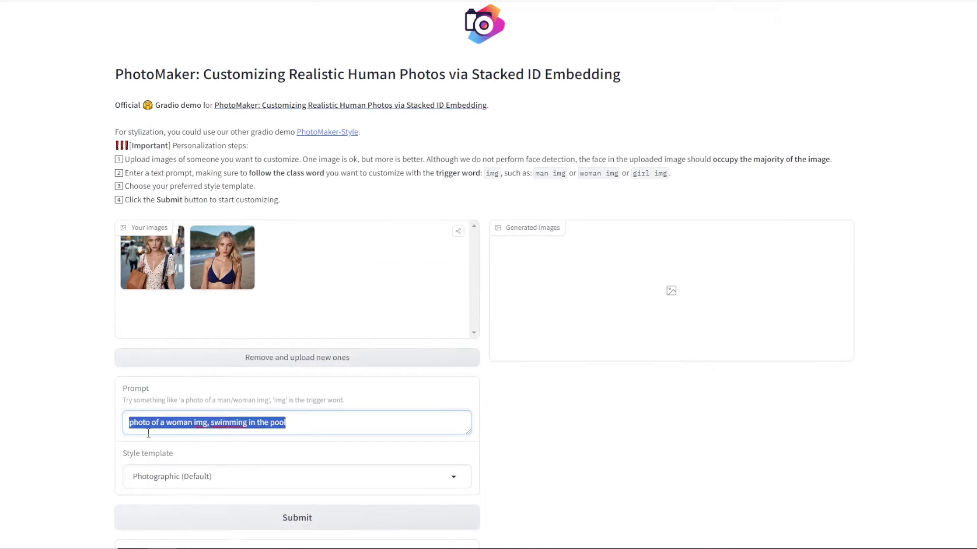
# Step: Generate images with the prompt "photo of a woman img, swimming in the pool" and view both results enlarged
pyautogui.press('Right')
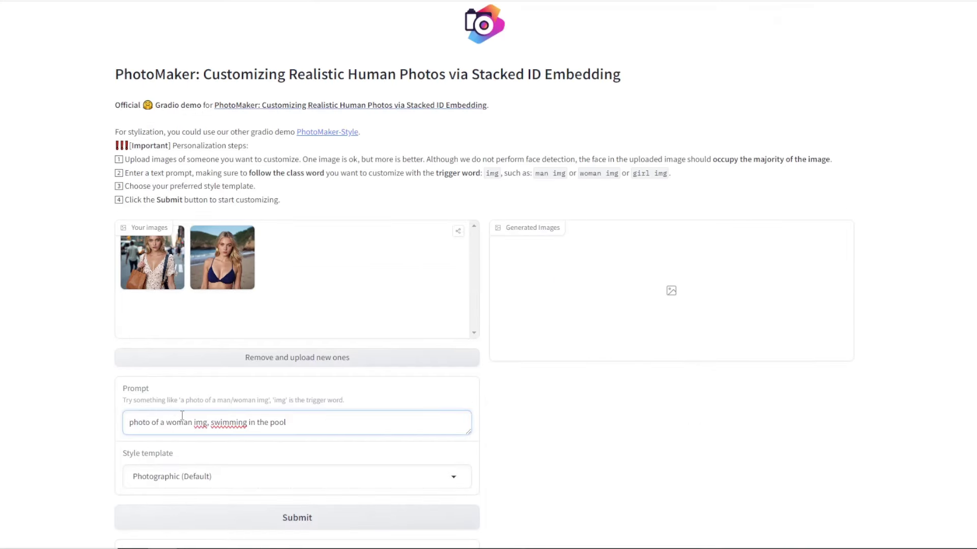
pyautogui.scroll(-2, 275, 386)
pyautogui.click(291, 403)
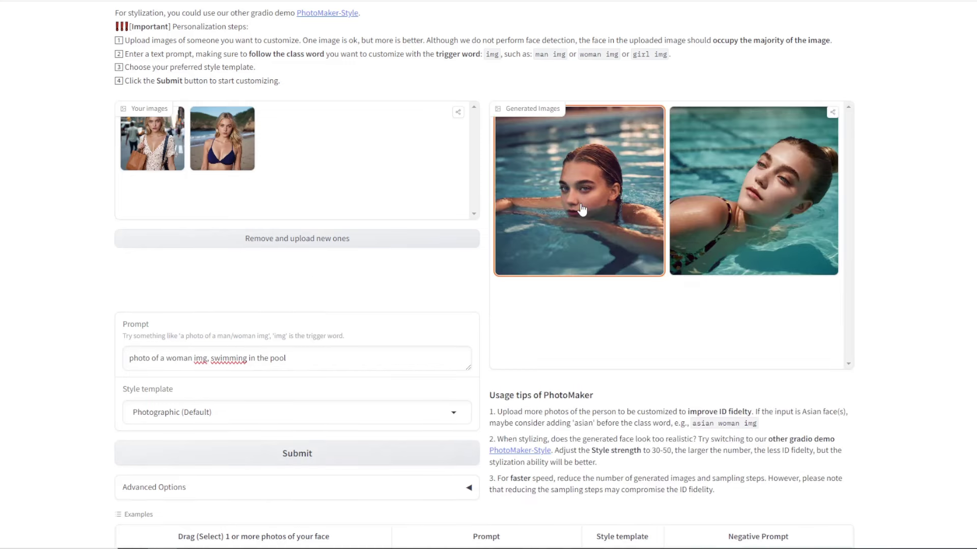
pyautogui.click(583, 209)
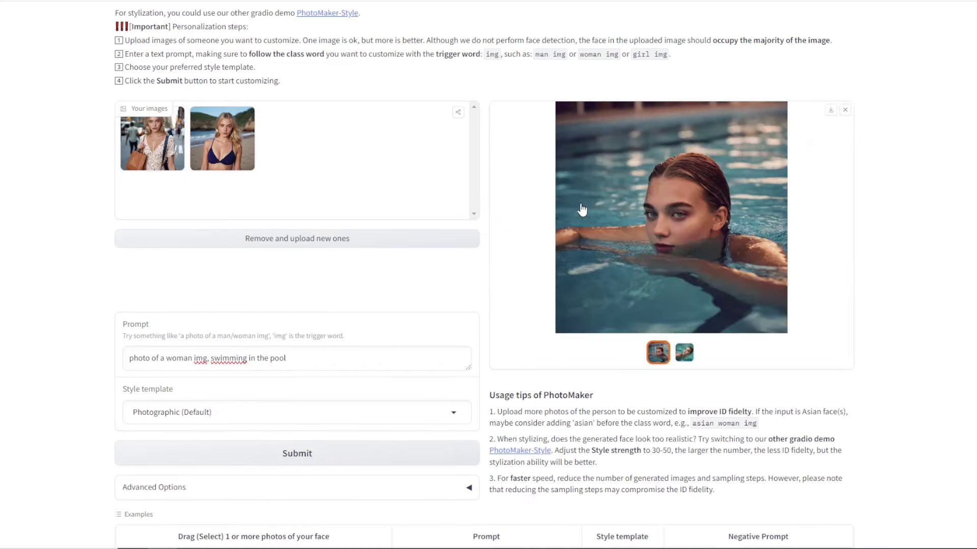
pyautogui.click(583, 210)
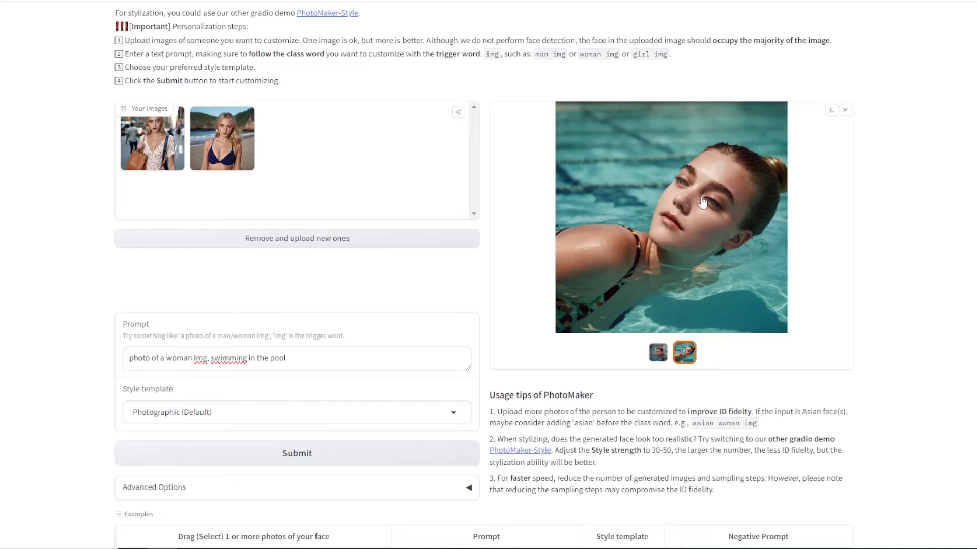
# Step: Examine the face in the reference photo image (8).png up close and compare it with the generated pool portraits
pyautogui.moveTo(386, 107); pyautogui.dragTo(370, 63)
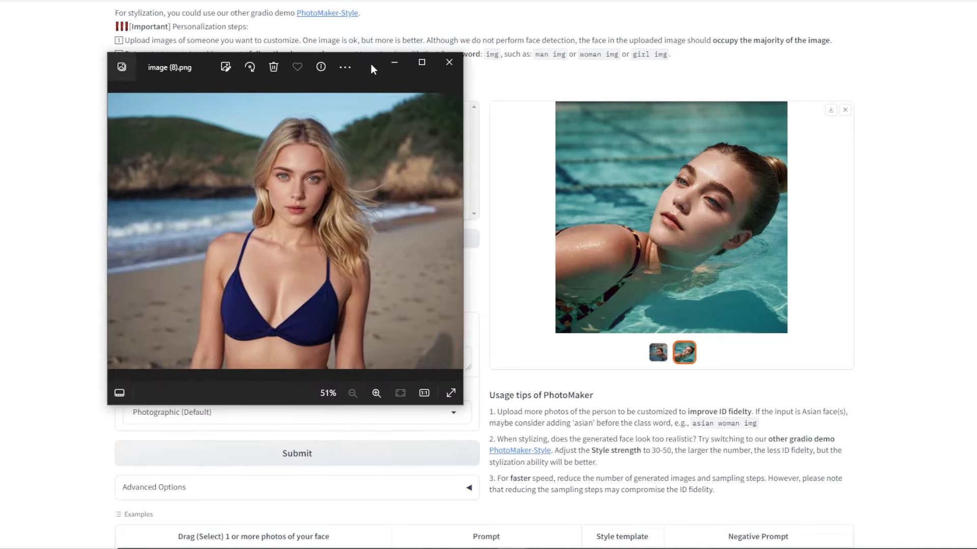
pyautogui.scroll(5, 301, 177)
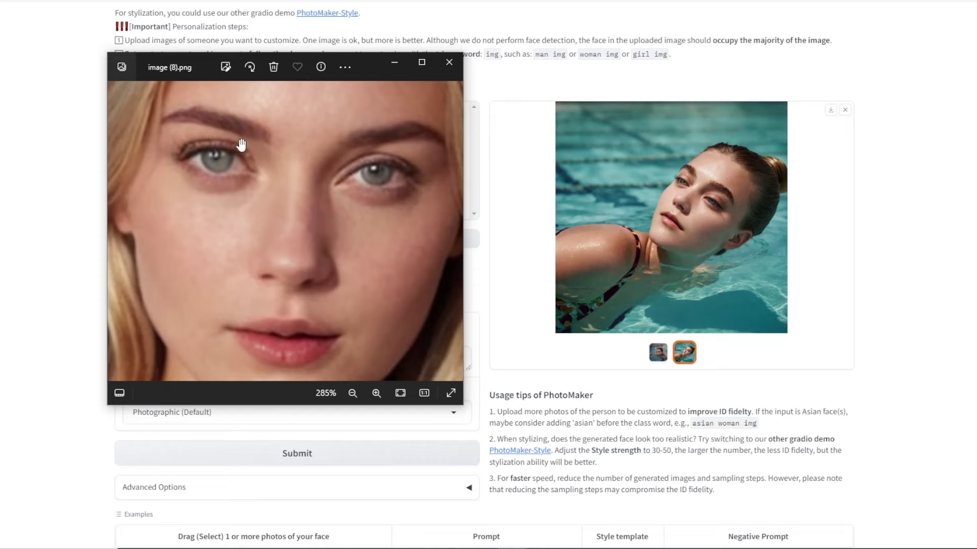
pyautogui.scroll(-2, 321, 196)
pyautogui.scroll(-1, 314, 193)
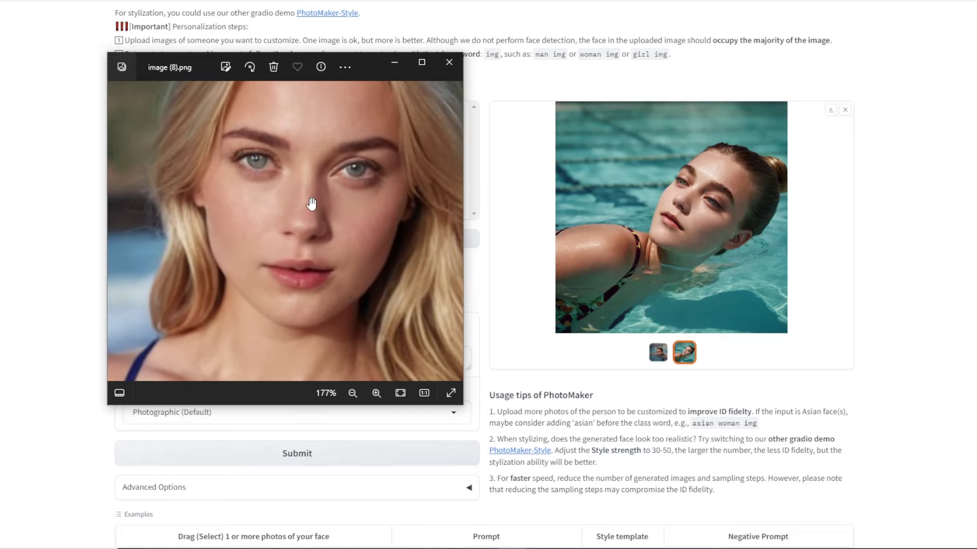
pyautogui.scroll(-5, 290, 170)
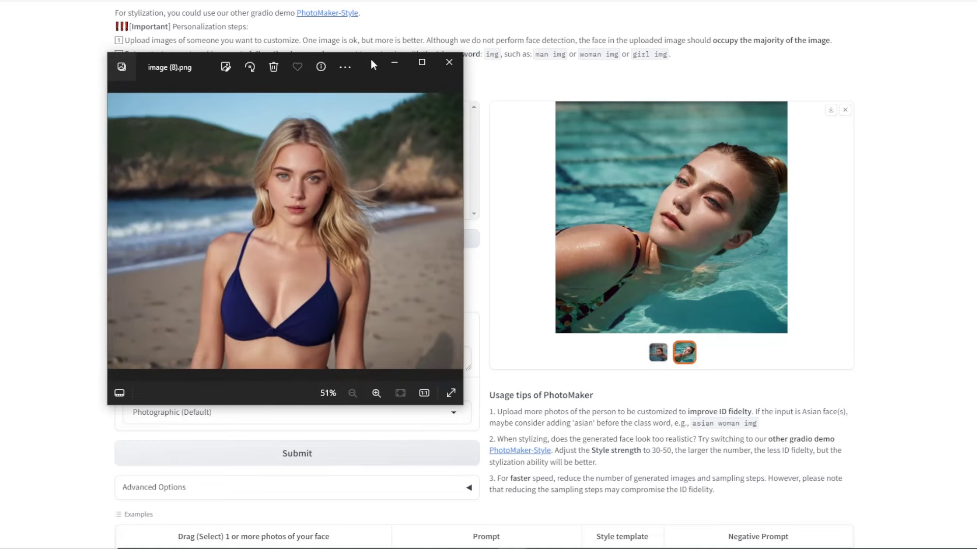
pyautogui.moveTo(369, 60); pyautogui.dragTo(339, 87)
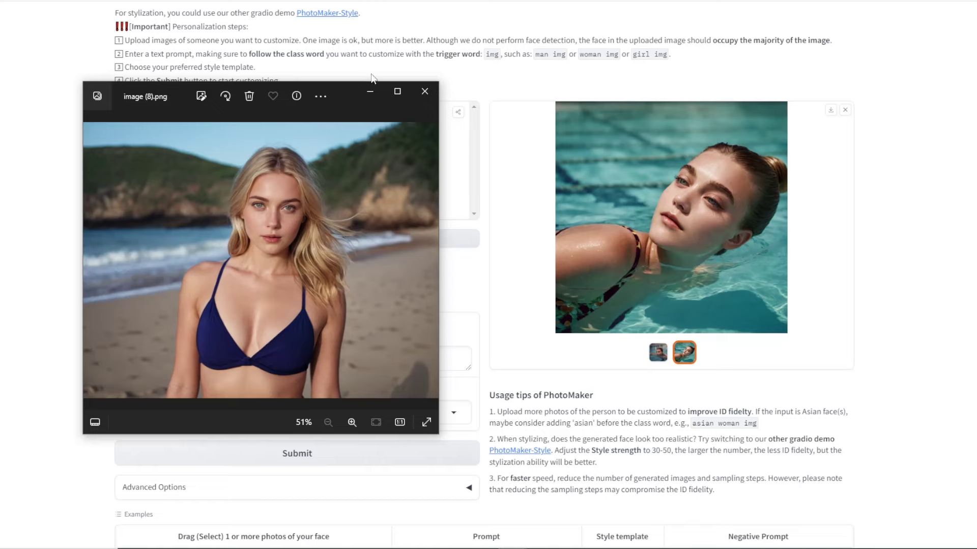
pyautogui.moveTo(351, 96); pyautogui.dragTo(364, 71)
pyautogui.scroll(6, 254, 177)
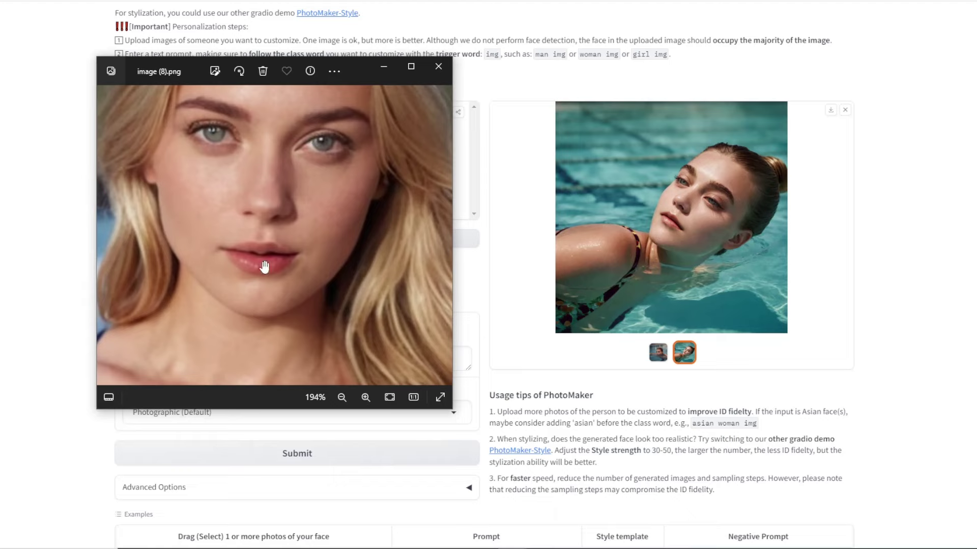
pyautogui.press('Left')
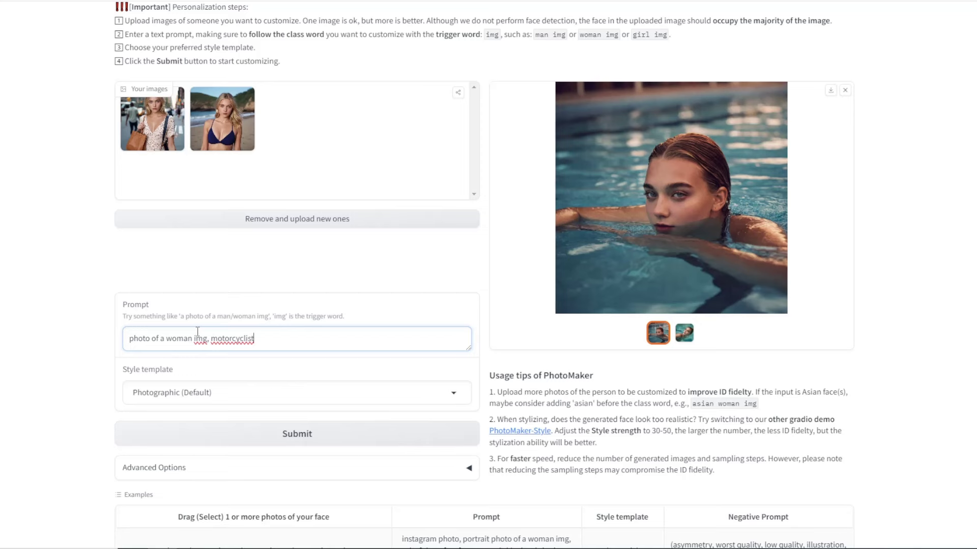
# Step: Generate images with the prompt "photo of a woman img, motorcyclist" and view the second result
pyautogui.moveTo(211, 345); pyautogui.dragTo(263, 338)
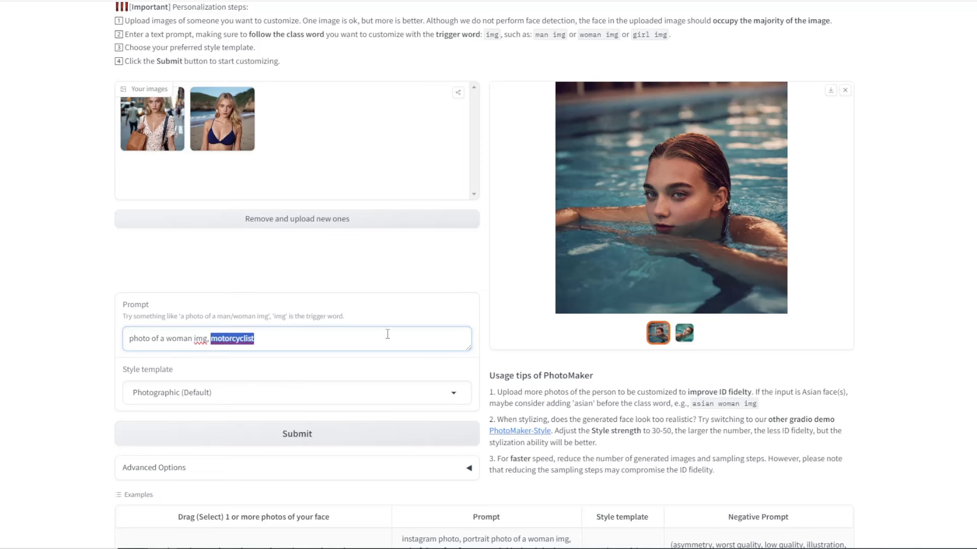
pyautogui.press('Right')
pyautogui.click(299, 434)
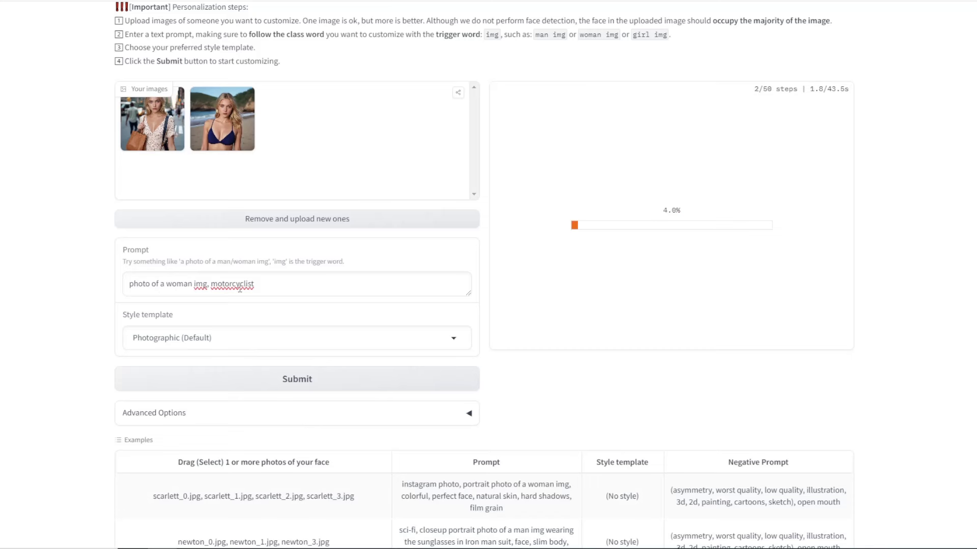
pyautogui.click(684, 334)
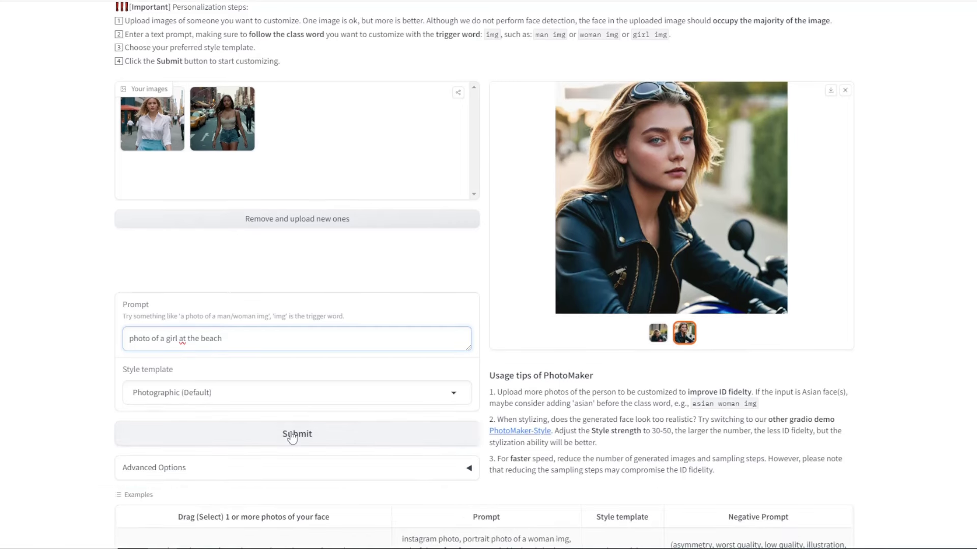
# Step: Try to generate images from the prompt "photo of a girl at the beach" without the trigger word
pyautogui.click(292, 435)
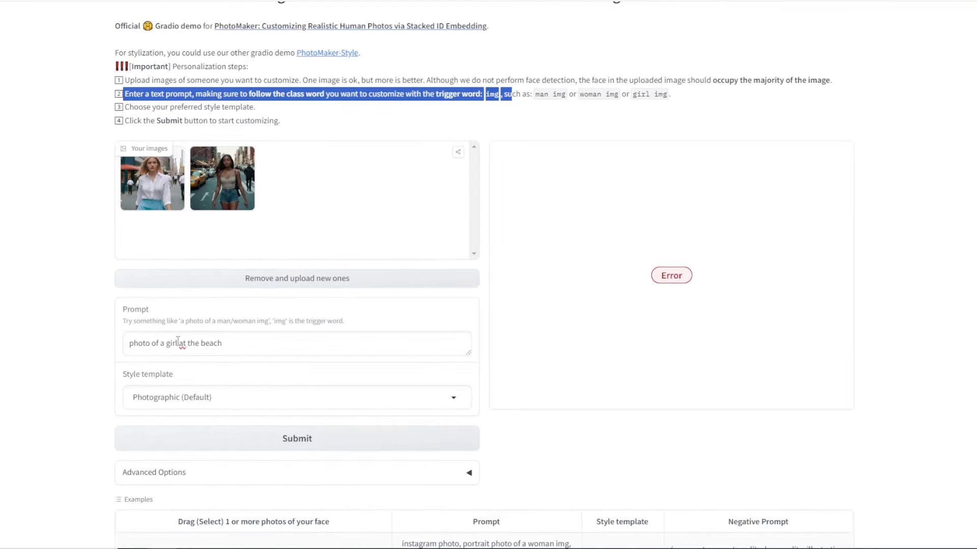
# Step: Insert the trigger word img after girl in the beach prompt and generate the images, viewing both results
pyautogui.click(177, 342)
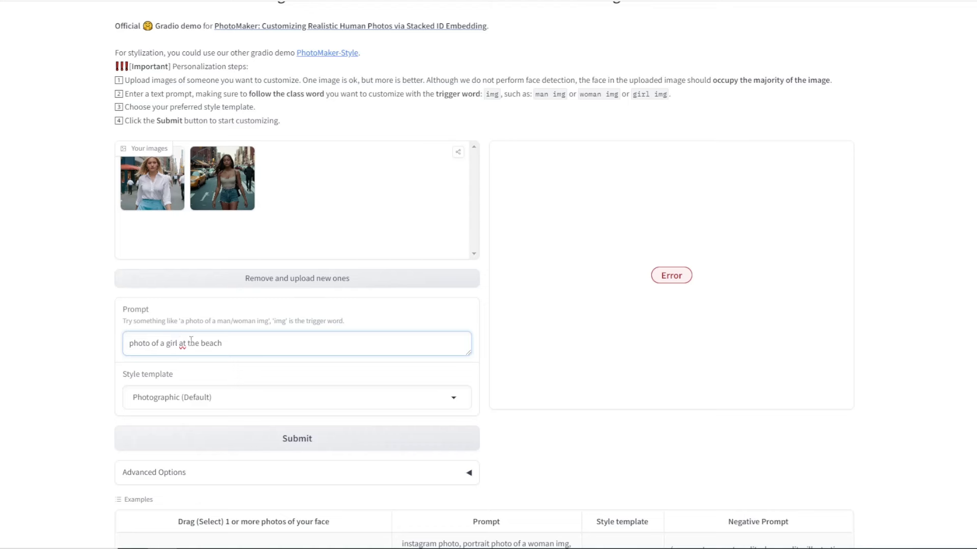
pyautogui.write('img')
pyautogui.click(305, 439)
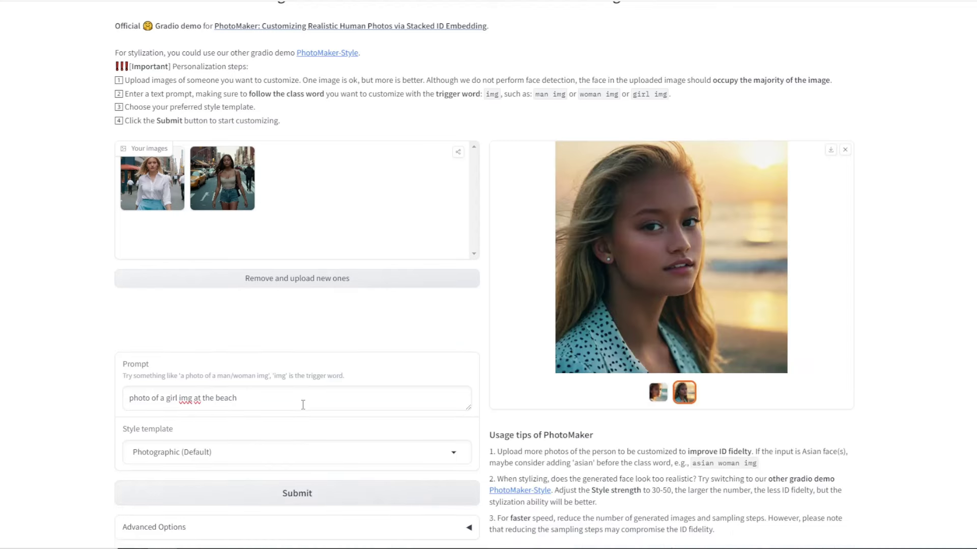
pyautogui.click(633, 249)
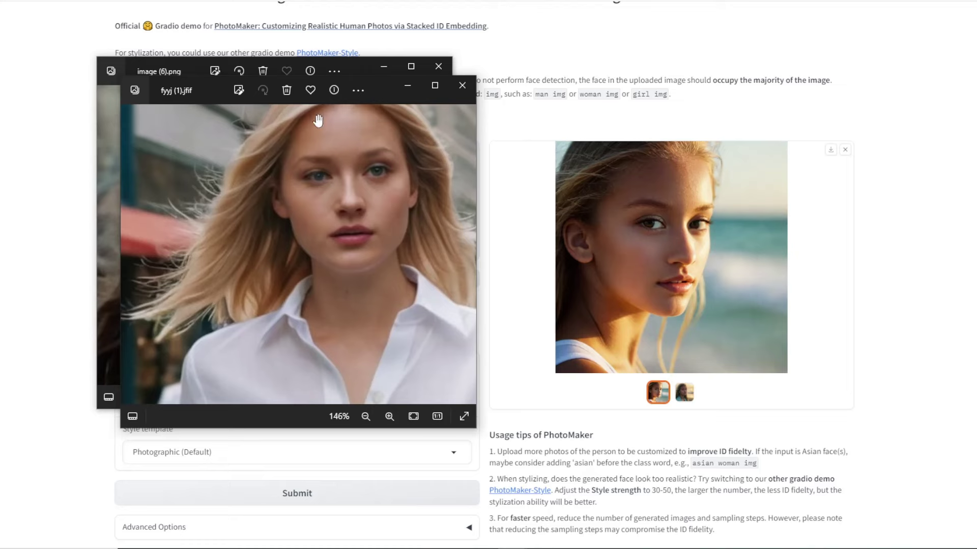
# Step: Compare the faces in the reference photos fyyj (1).jfif and image (6).png with the second beach result, and close the photo windows
pyautogui.moveTo(359, 187); pyautogui.dragTo(345, 234)
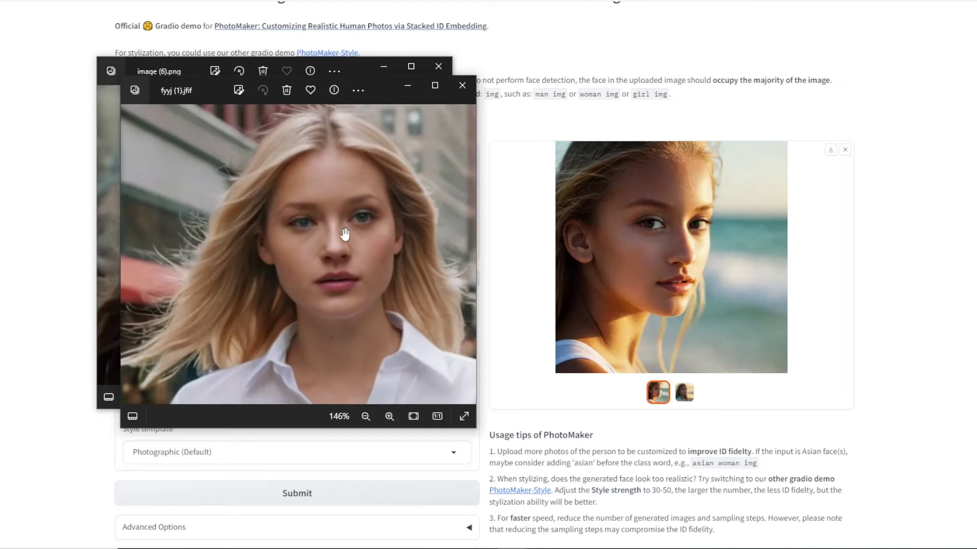
pyautogui.click(626, 366)
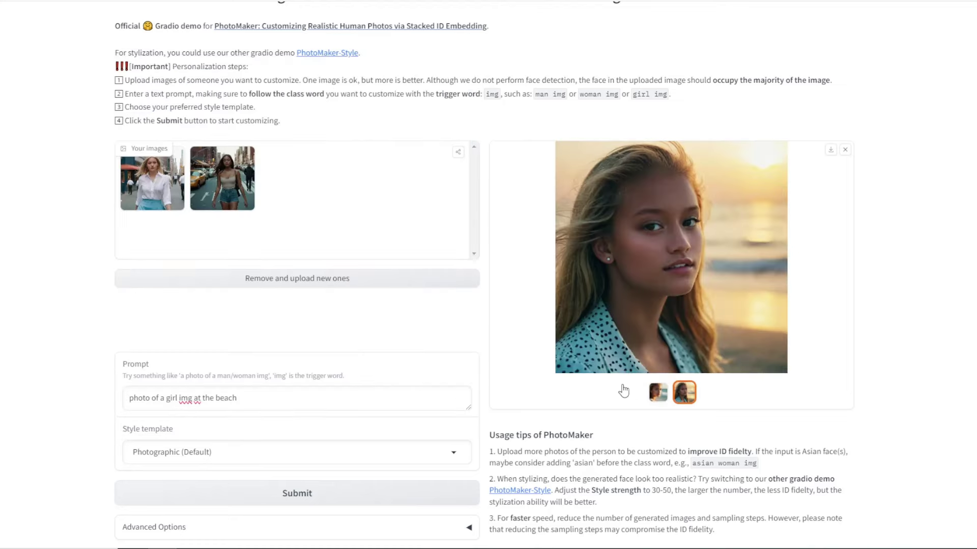
pyautogui.hotkey('alt', 'Tab')
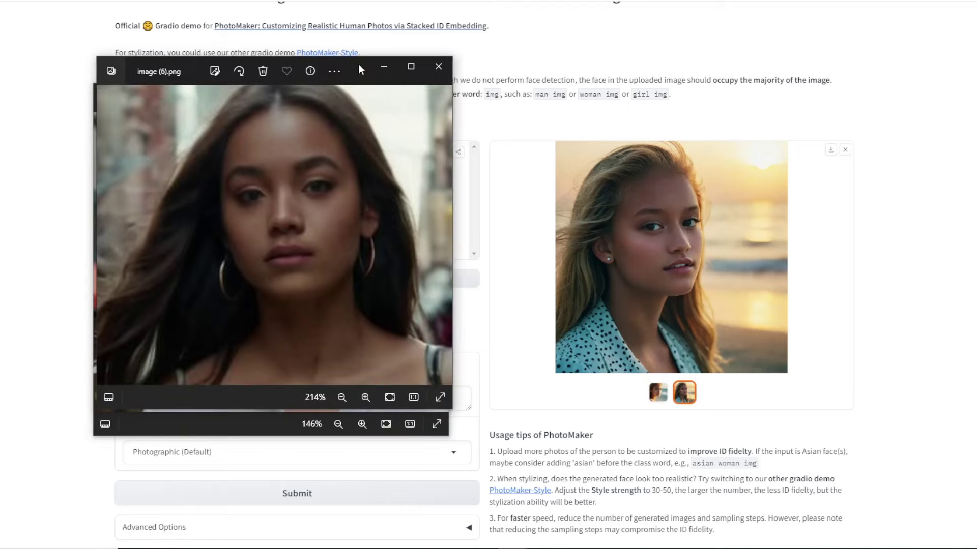
pyautogui.click(438, 67)
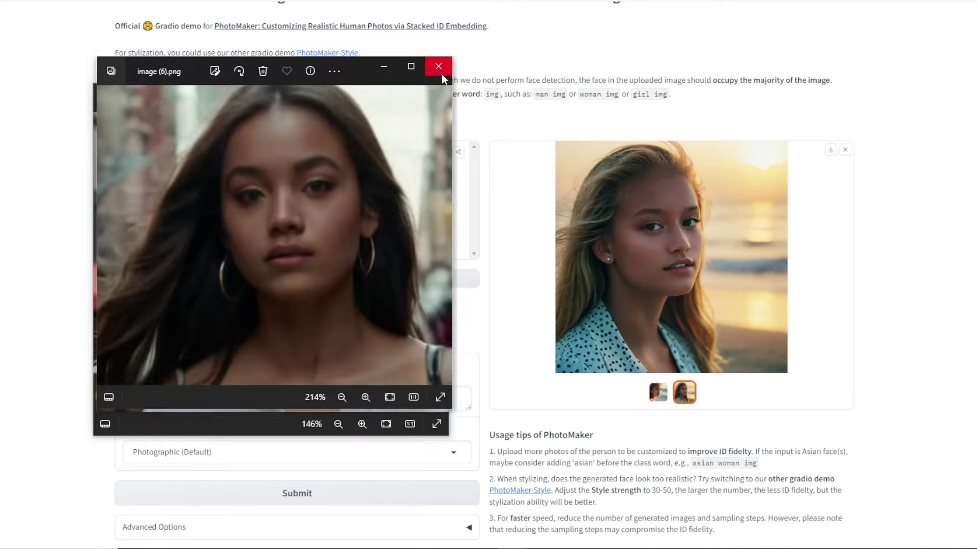
pyautogui.click(434, 94)
# Step: Generate images with the prompt "photo of a man img at the beach" and view the second result
pyautogui.moveTo(249, 407); pyautogui.dragTo(59, 408)
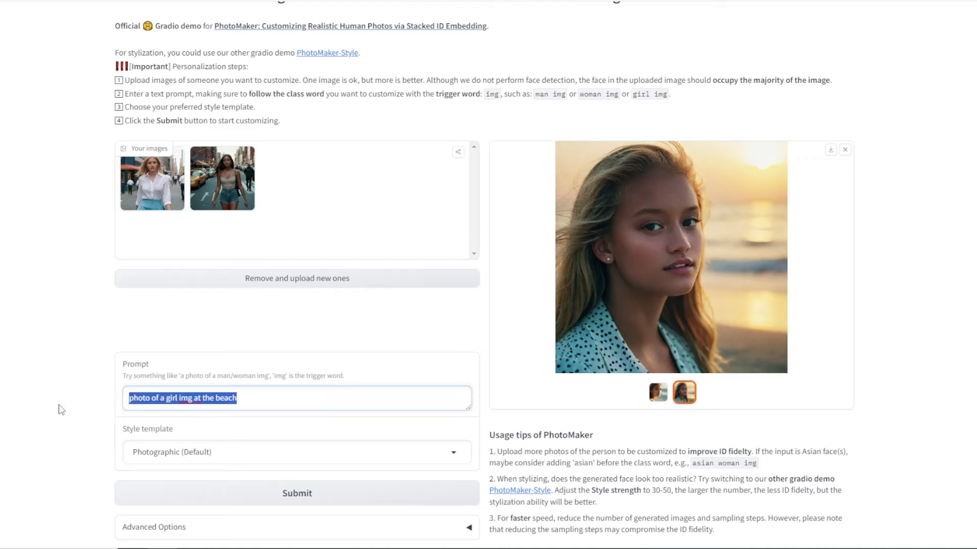
pyautogui.write('photo of a man at the beach')
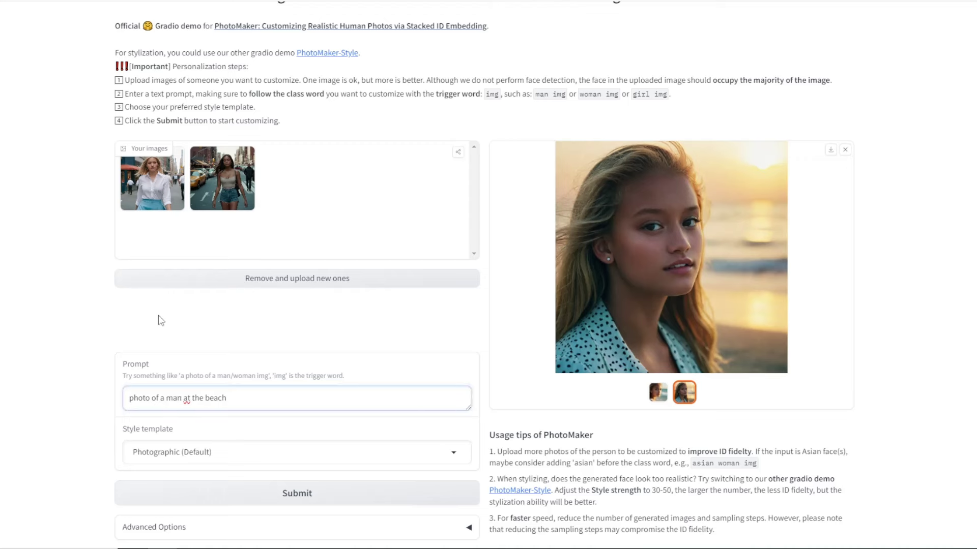
pyautogui.click(181, 397)
pyautogui.write('img')
pyautogui.click(332, 501)
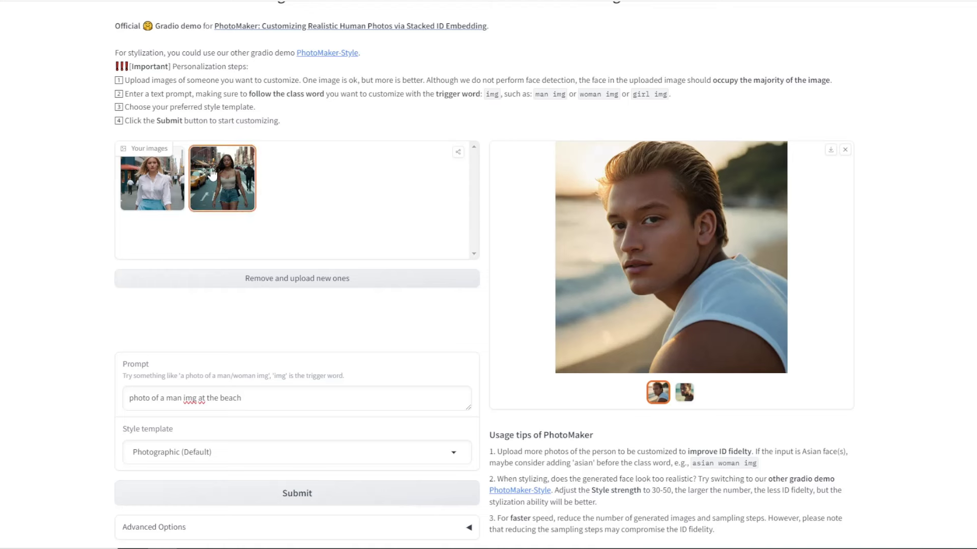
pyautogui.click(685, 395)
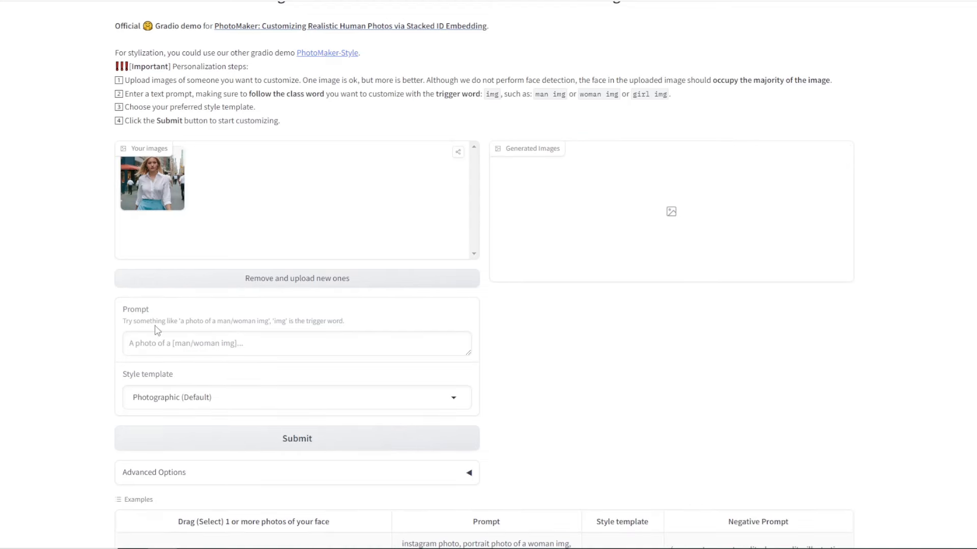
# Step: Try to generate images from the prompt "photo of a woman, with a white t-shirt and the black writing: "felix"" without the trigger word
pyautogui.click(161, 346)
pyautogui.write('photo of a woman, with a white t-shirt and the black writing: "felix"')
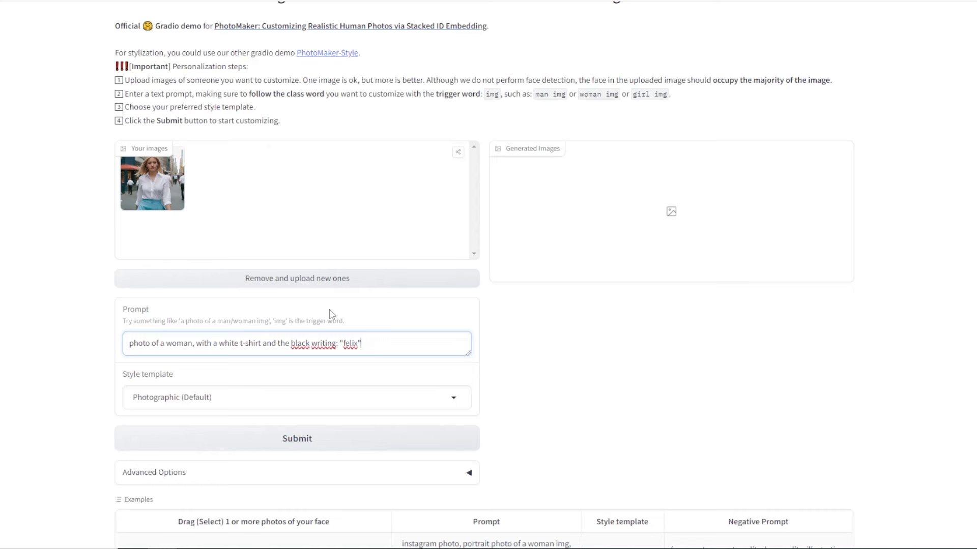
pyautogui.click(316, 448)
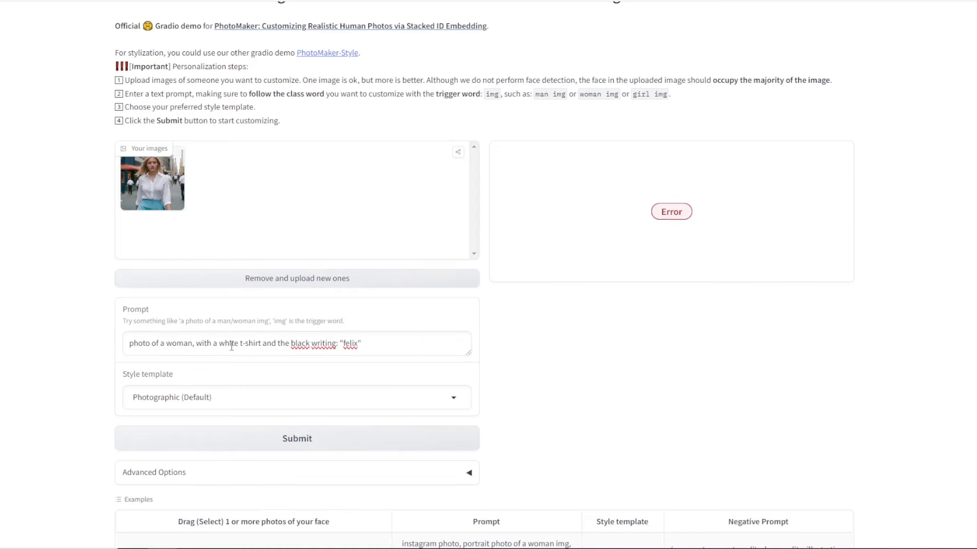
# Step: Insert the trigger word img after woman in the t-shirt prompt, generate the images and enlarge the first result
pyautogui.click(193, 345)
pyautogui.write('img,')
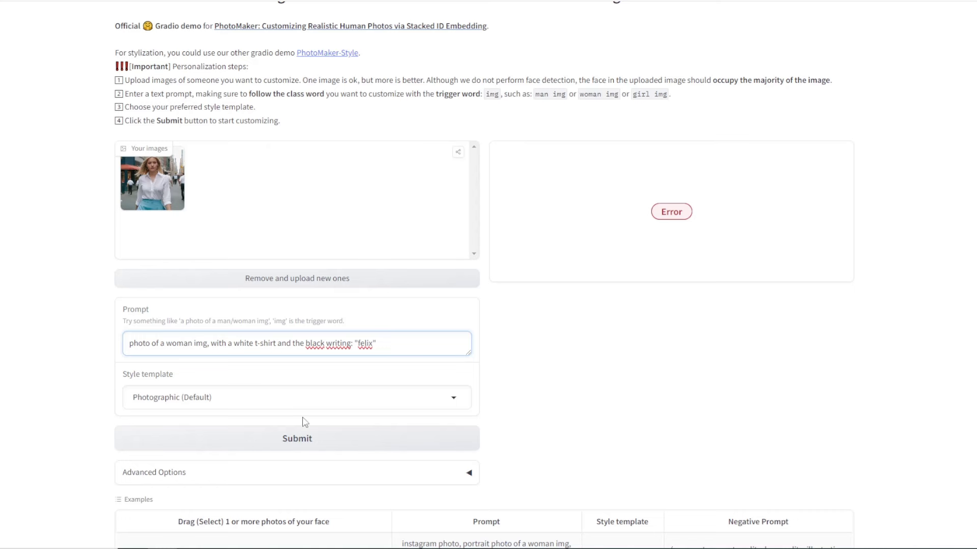
pyautogui.click(316, 439)
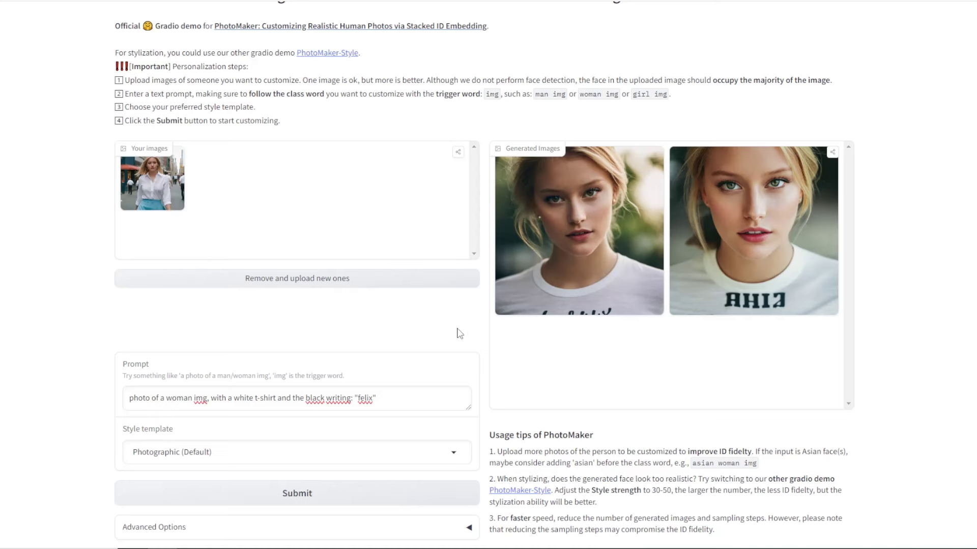
pyautogui.click(576, 241)
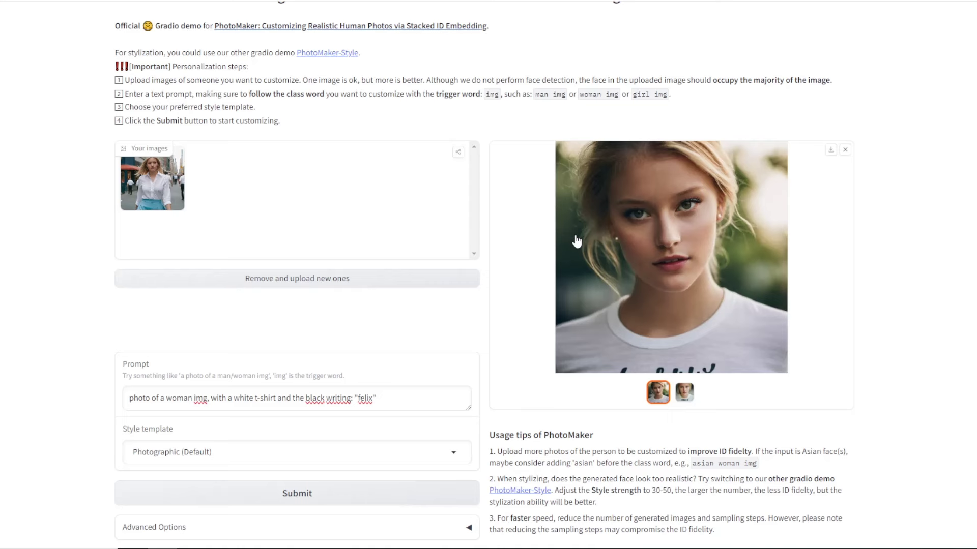
# Step: Set the number of sample steps to 70 and the style strength to 30% in the advanced options
pyautogui.scroll(-1, 577, 241)
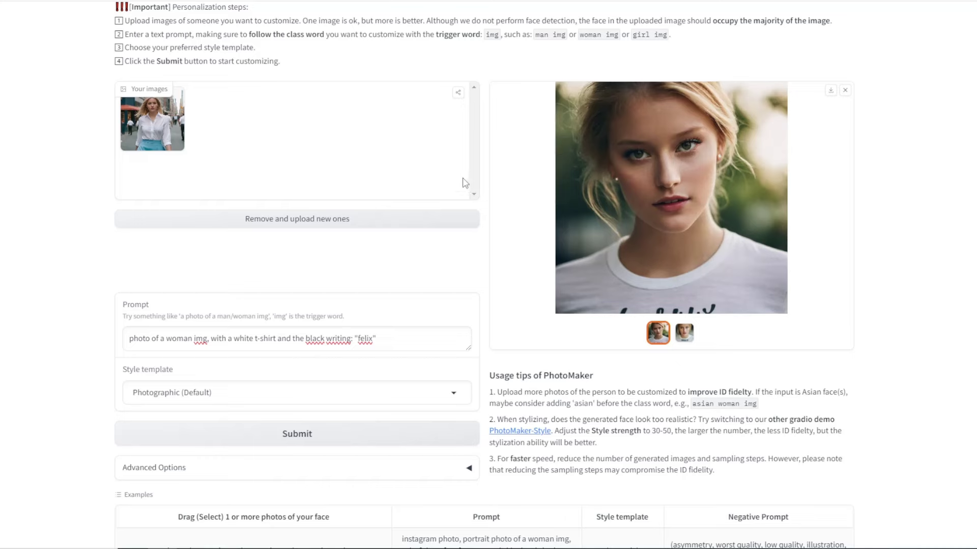
pyautogui.scroll(-3, 457, 185)
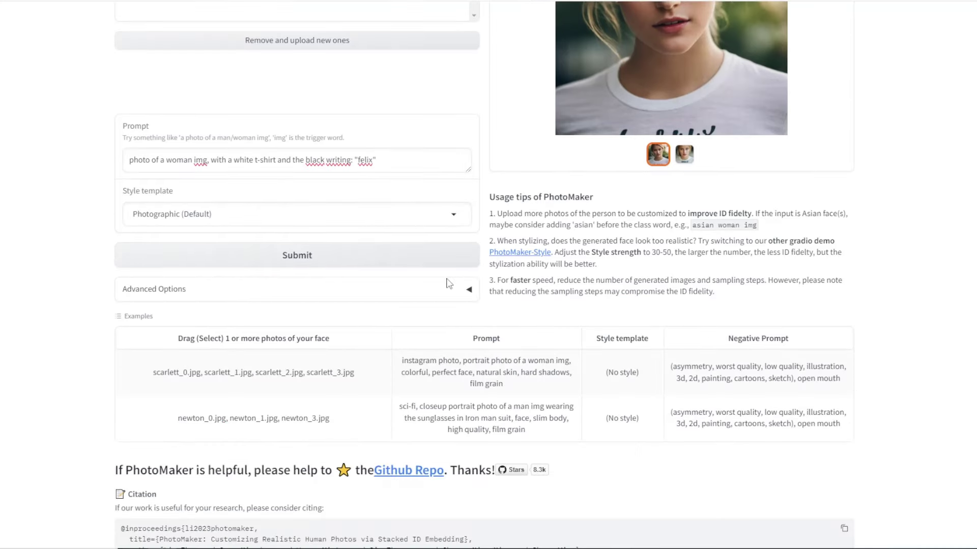
pyautogui.click(453, 292)
pyautogui.scroll(-2, 456, 293)
pyautogui.moveTo(258, 215); pyautogui.dragTo(340, 222)
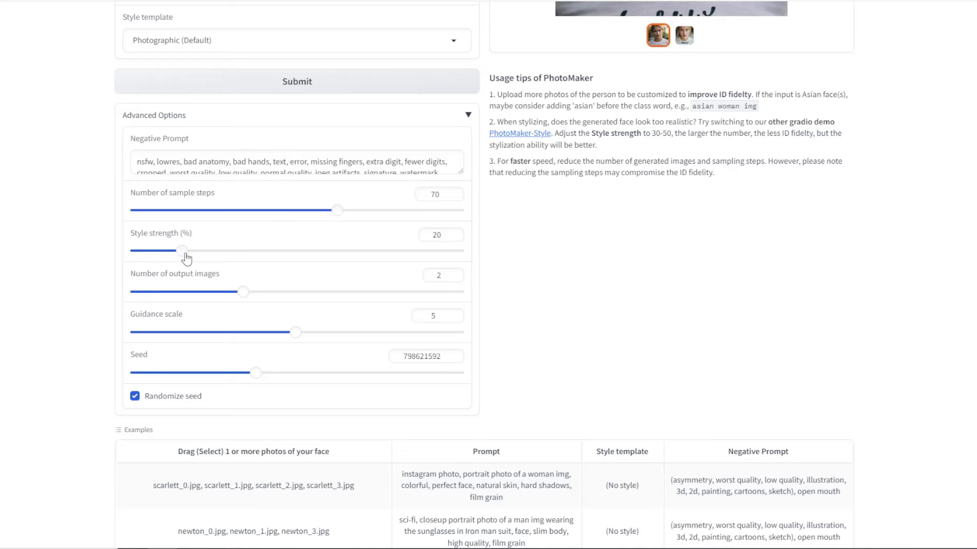
pyautogui.moveTo(185, 260); pyautogui.dragTo(281, 248)
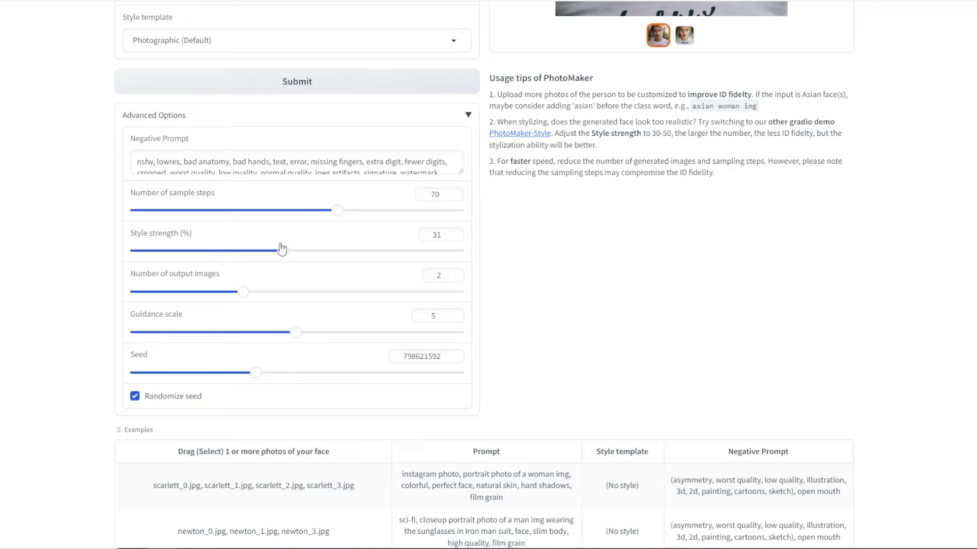
# Step: Generate images with the prompt "photo of a full-body woman img, with a white t-shirt and the black writing: "felix""
pyautogui.scroll(7, 239, 344)
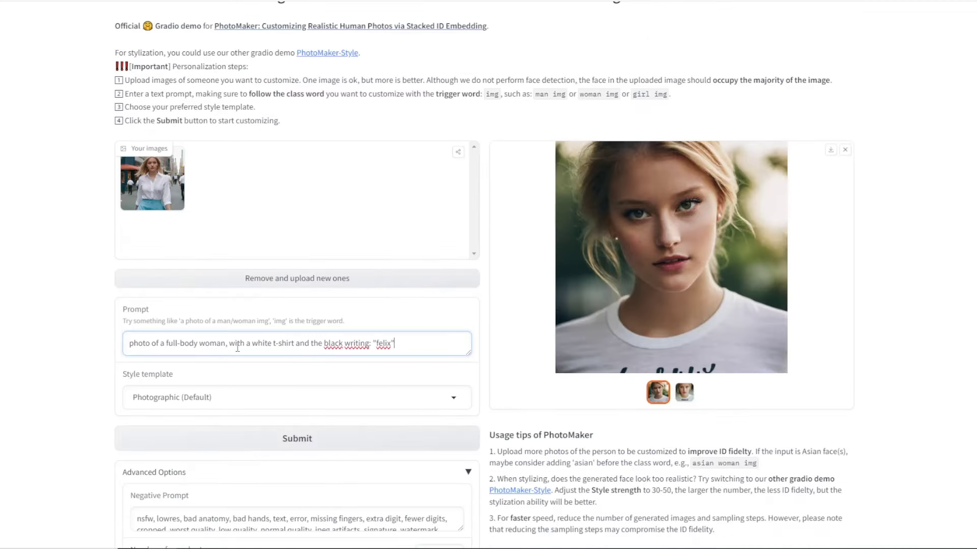
pyautogui.write(',')
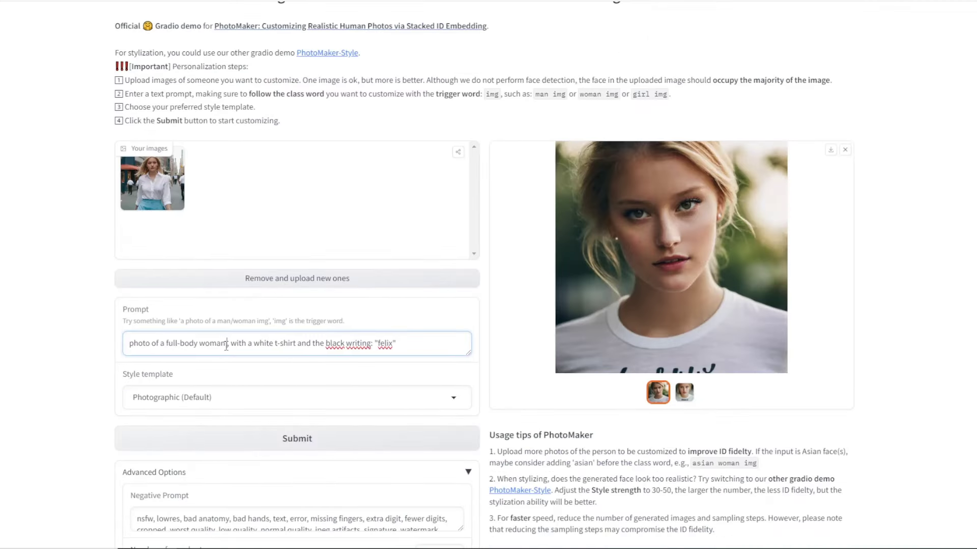
pyautogui.write(' img')
pyautogui.click(312, 444)
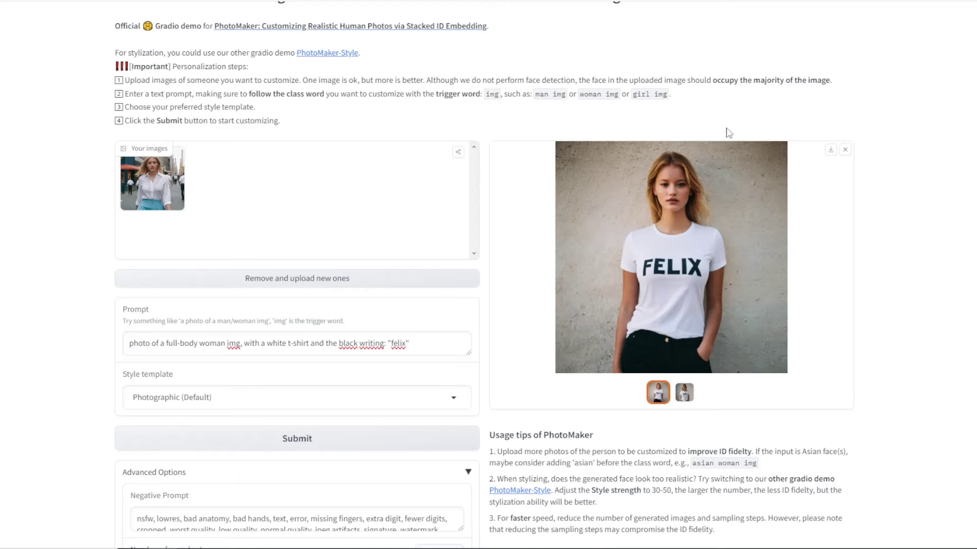
# Step: Review the full-body wording in the prompt, the advanced settings and both generated felix t-shirt images
pyautogui.scroll(-1, 203, 218)
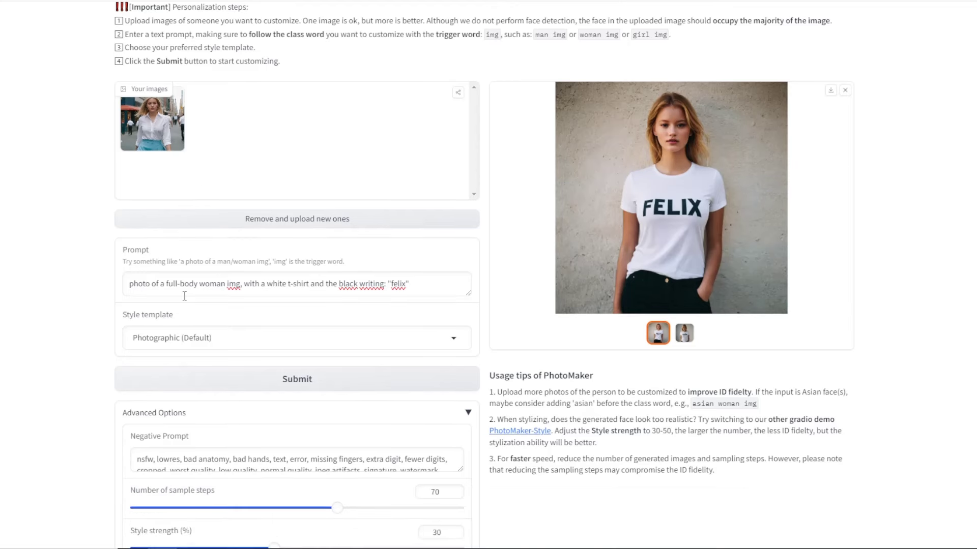
pyautogui.moveTo(198, 284); pyautogui.dragTo(167, 283)
pyautogui.scroll(-4, 190, 250)
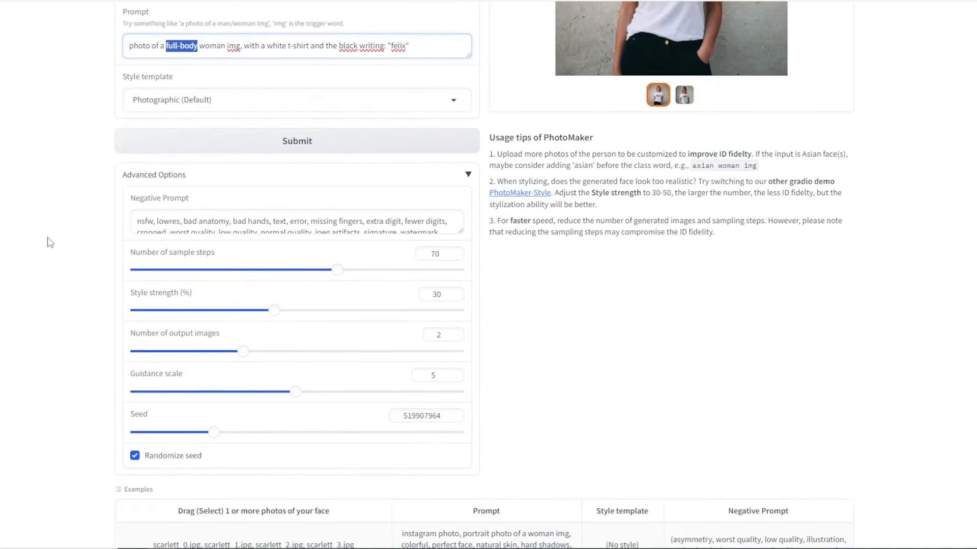
pyautogui.scroll(4, 56, 242)
pyautogui.click(689, 257)
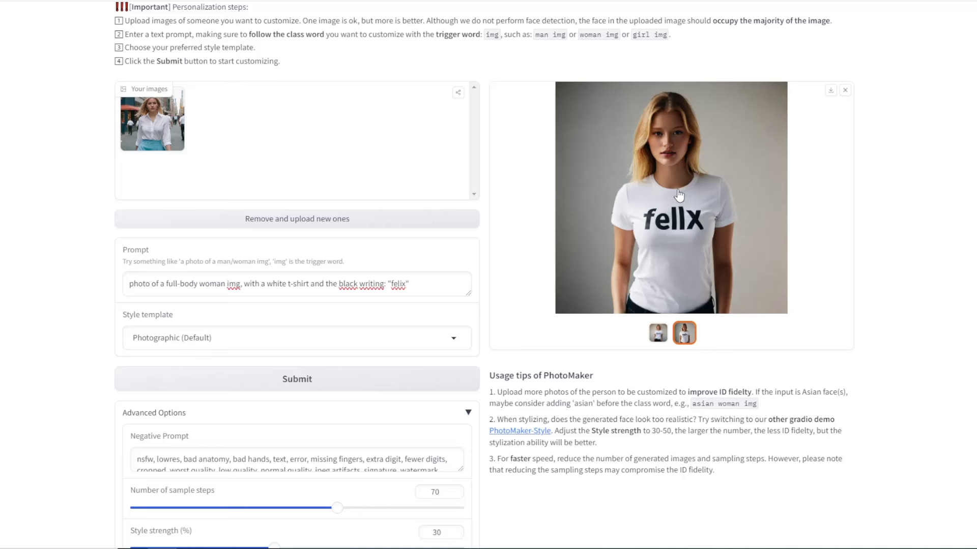
pyautogui.click(618, 269)
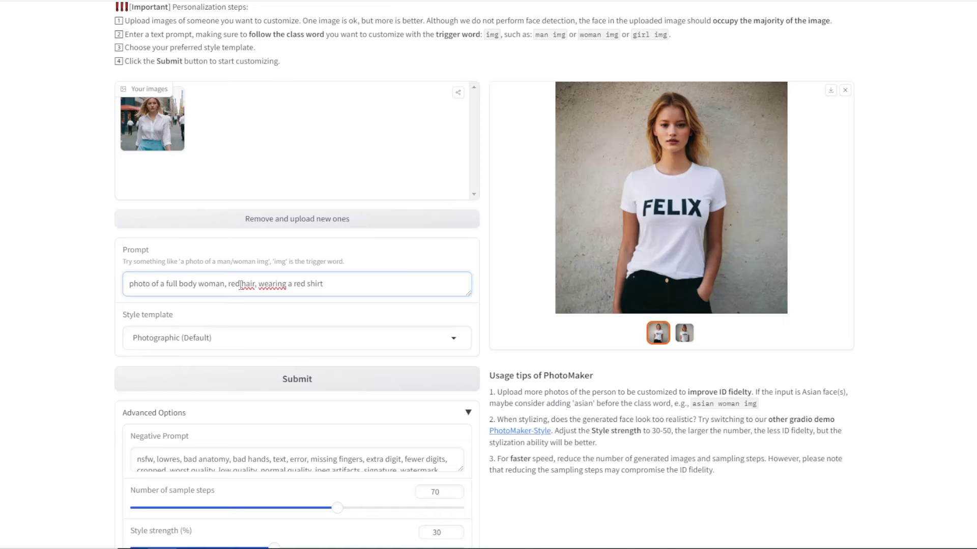
# Step: Change the prompt to "photo of a full body woman img, red hair, wearing a red shirt", with 50 sample steps, 20% style strength and 3 output images
pyautogui.click(225, 289)
pyautogui.write('img')
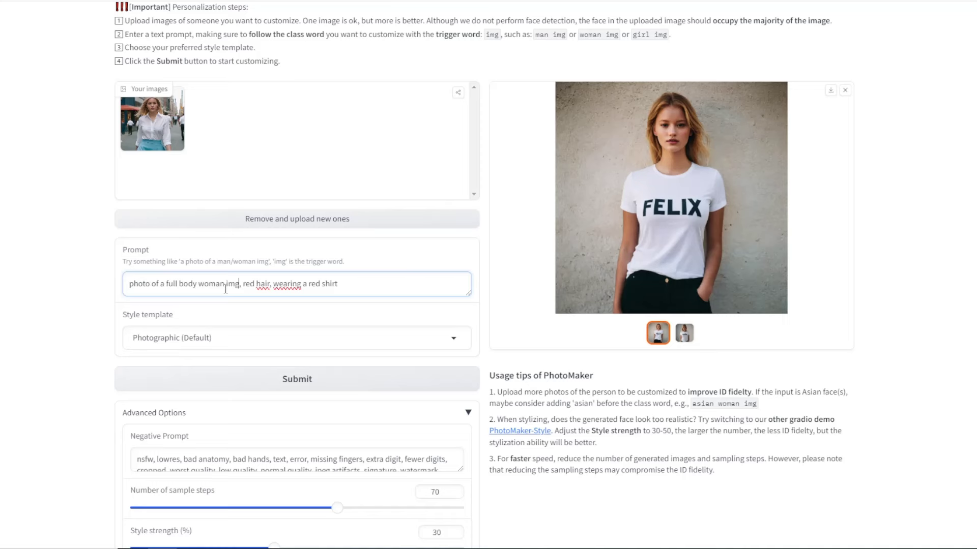
pyautogui.scroll(-4, 305, 377)
pyautogui.moveTo(337, 329); pyautogui.dragTo(257, 332)
pyautogui.moveTo(273, 373); pyautogui.dragTo(211, 381)
pyautogui.click(315, 411)
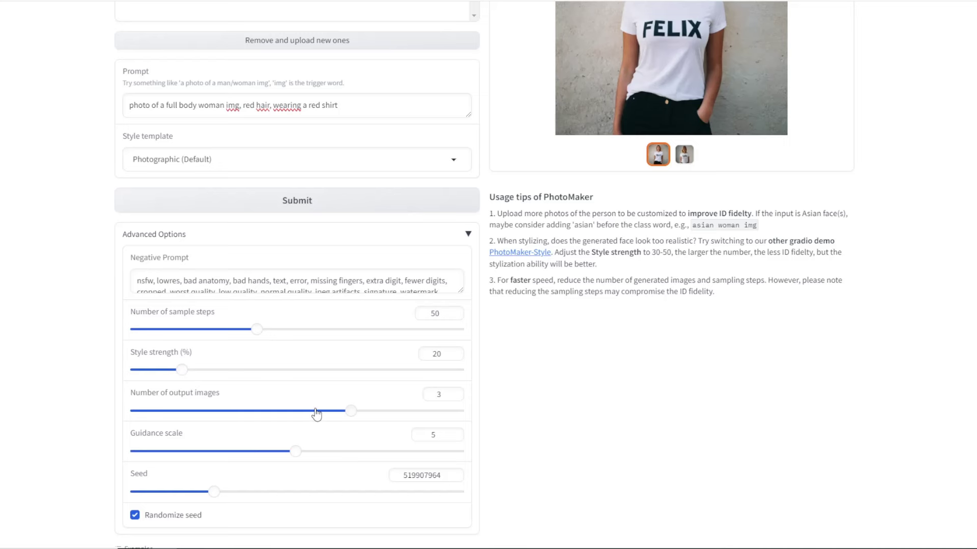
# Step: Generate the red-haired woman images and view the second and third results
pyautogui.scroll(2, 320, 376)
pyautogui.click(327, 204)
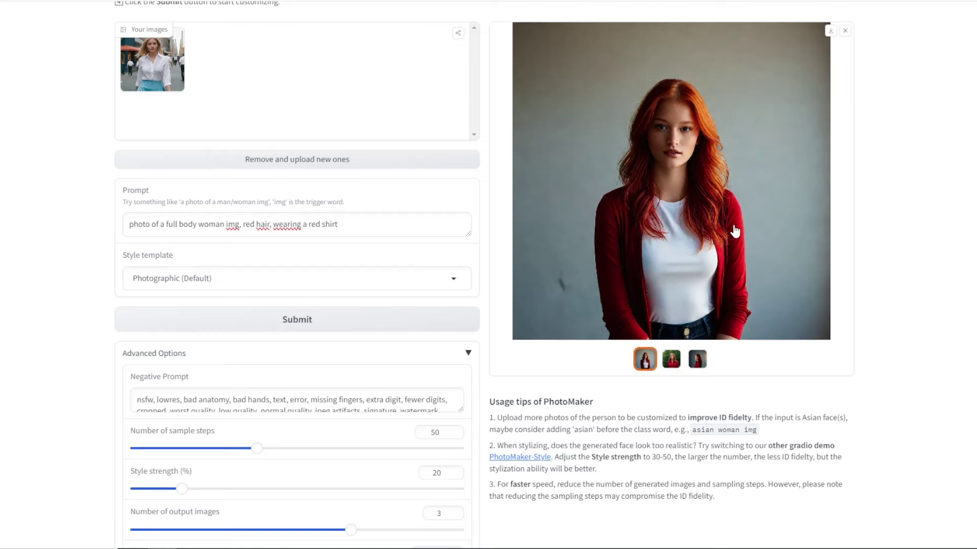
pyautogui.click(673, 360)
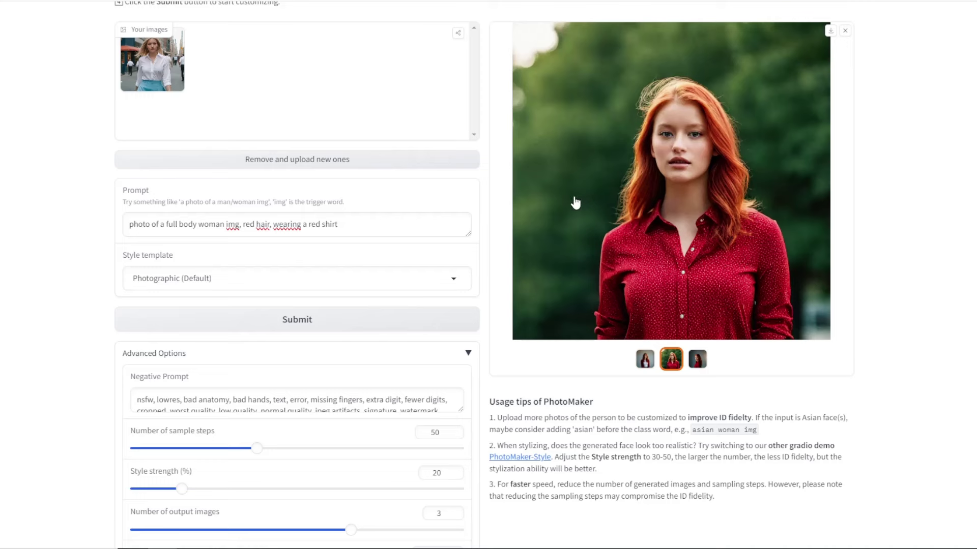
pyautogui.click(579, 224)
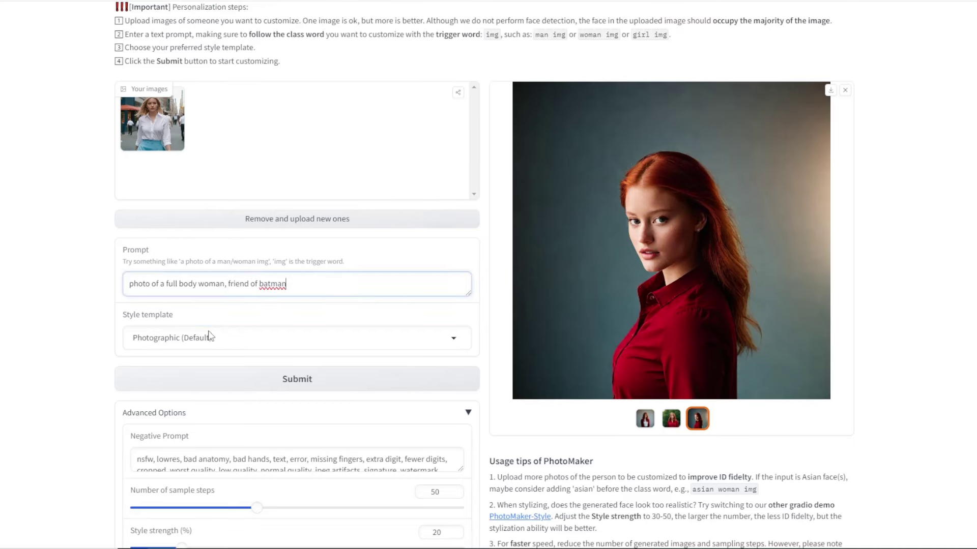
# Step: Generate images with the Cinematic style template and the prompt "photo of a full body woman img, friend of batman"
pyautogui.click(212, 338)
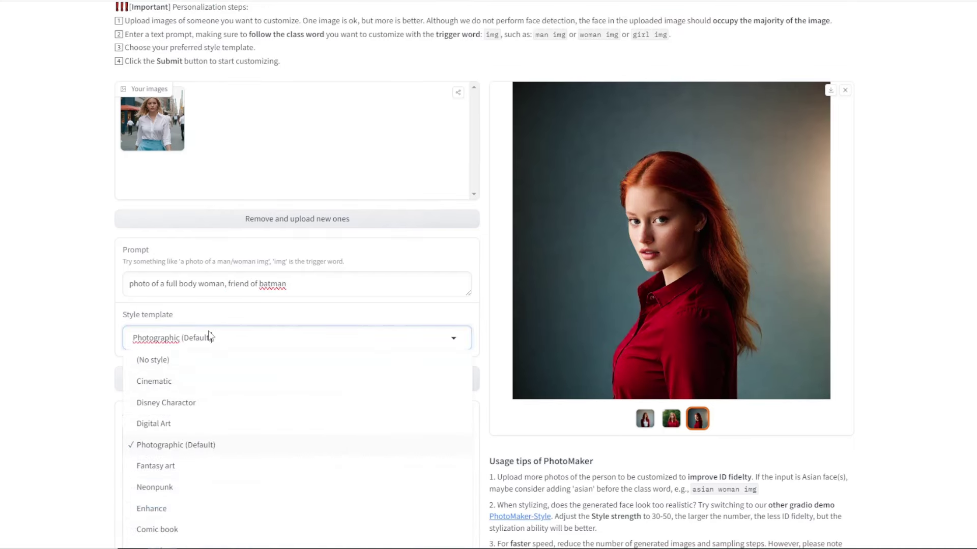
pyautogui.click(153, 381)
pyautogui.scroll(-1, 170, 221)
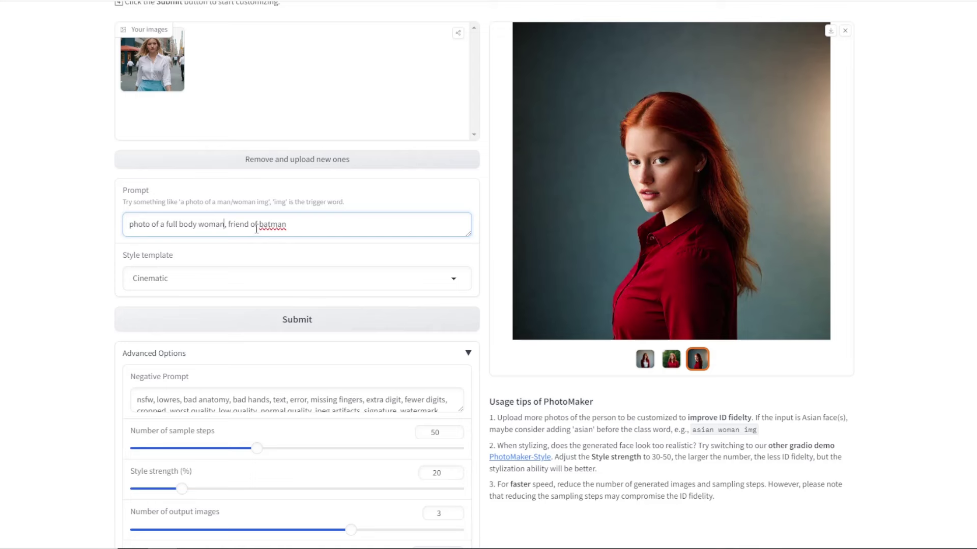
pyautogui.write('img')
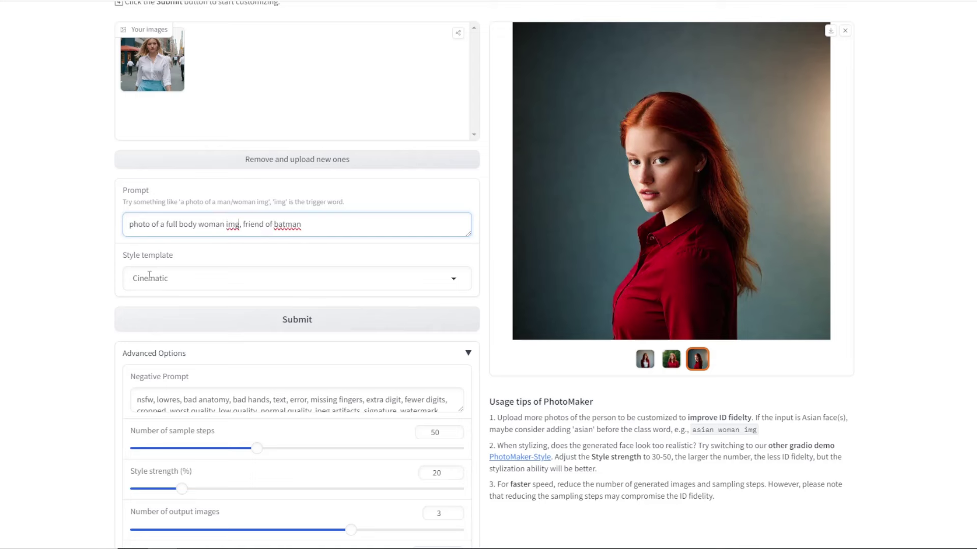
pyautogui.click(291, 335)
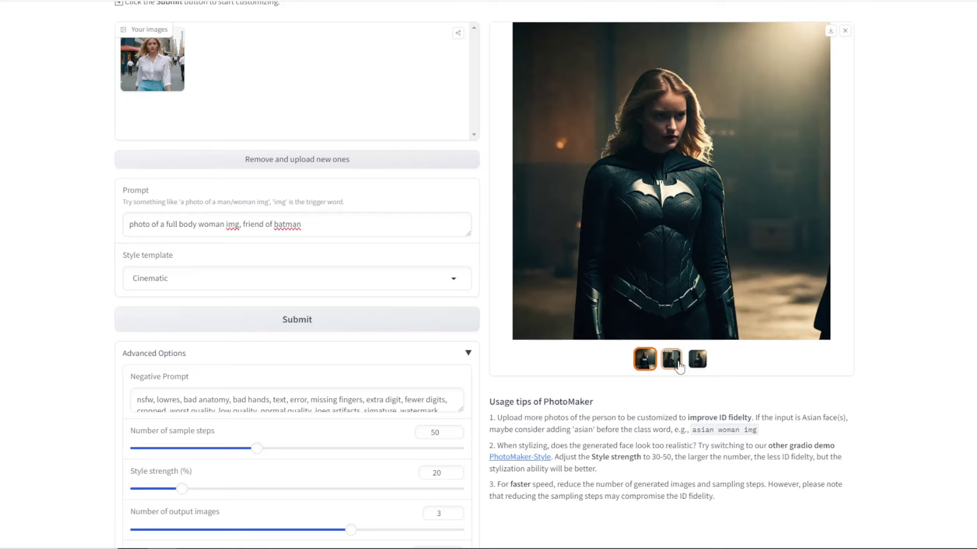
# Step: View each of the generated Batman-themed images, ending on the first one
pyautogui.click(671, 359)
pyautogui.click(674, 345)
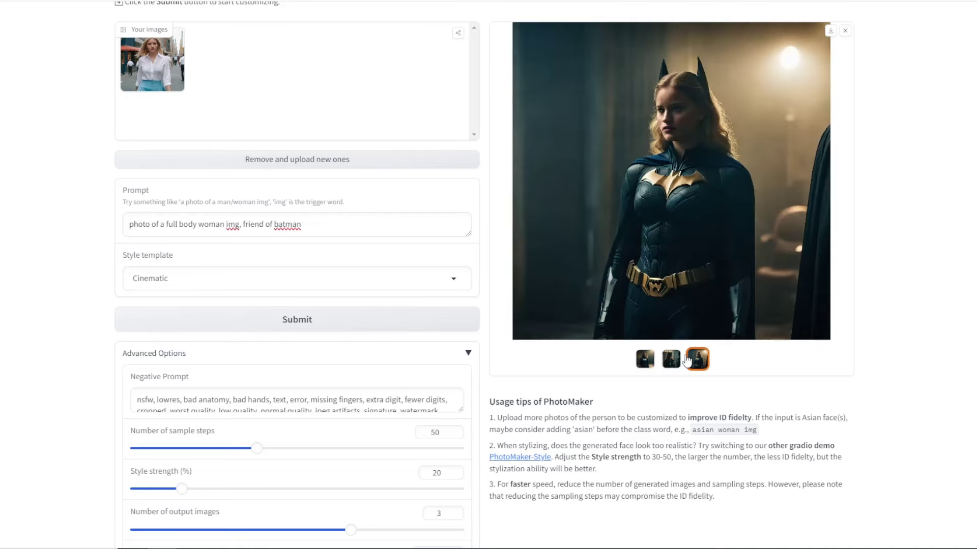
pyautogui.click(768, 214)
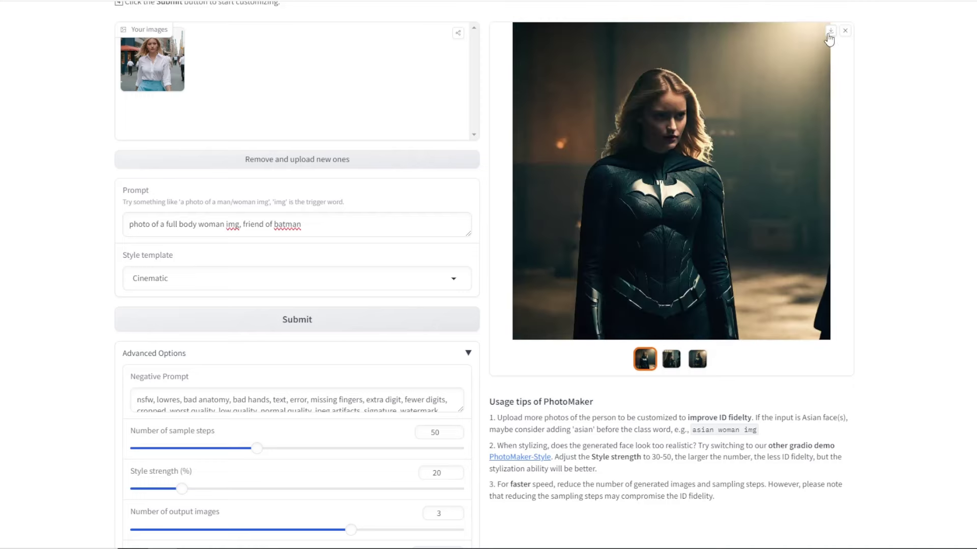